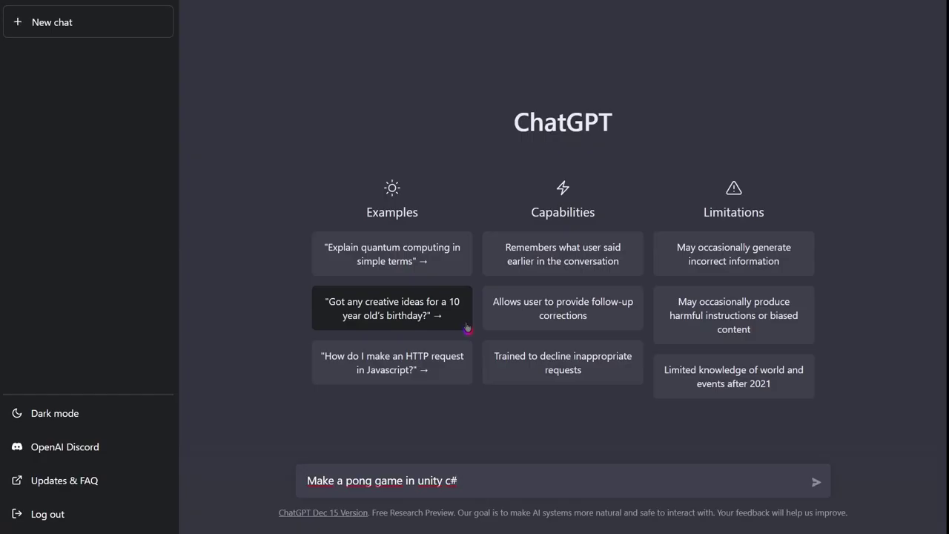
Send the Pong game request to ChatGPT and read through step 6 of the guide
key("Return")
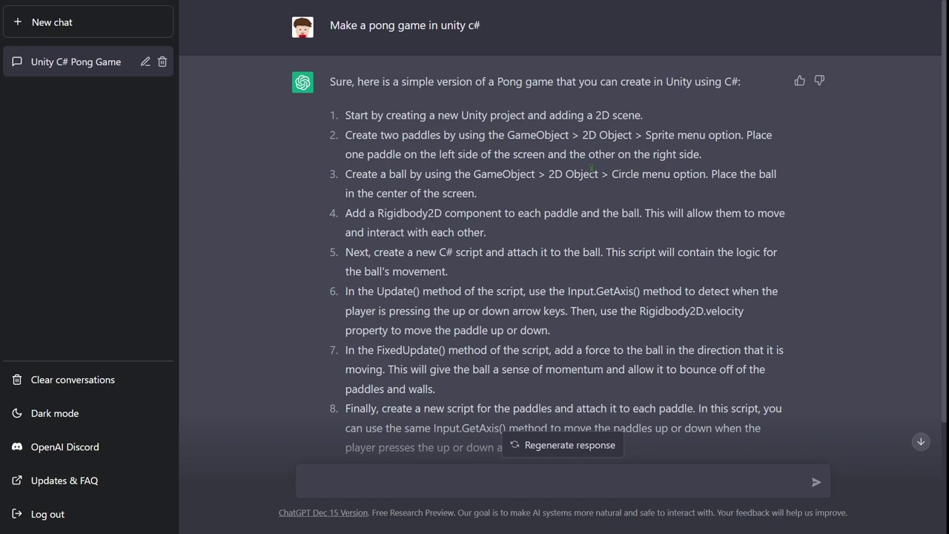
left_click_drag(346, 291, 499, 311)
left_click(510, 325)
scroll(512, 327, "down", 1)
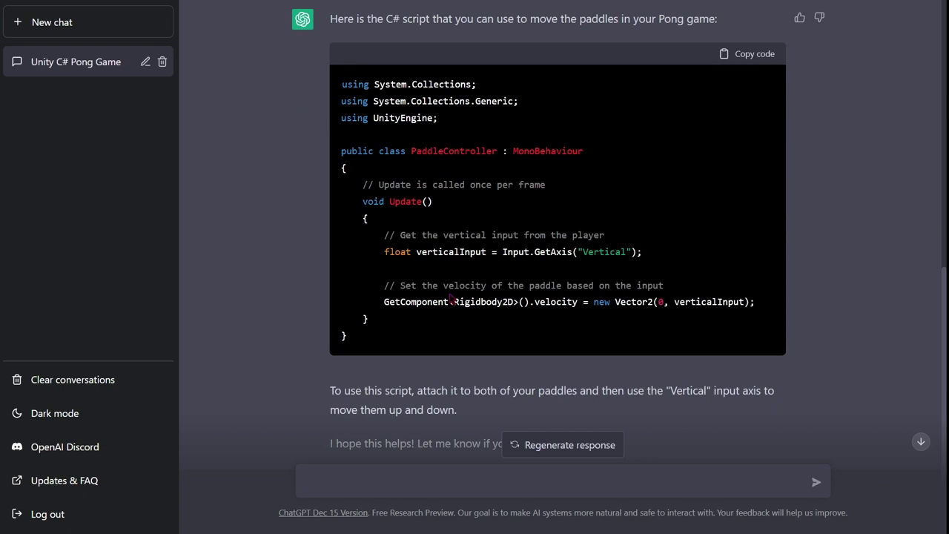
Review the paddle movement code and the eight numbered steps, highlighting steps 2 and 3
left_click_drag(344, 357, 339, 149)
left_click(443, 356)
scroll(492, 414, "up", 6)
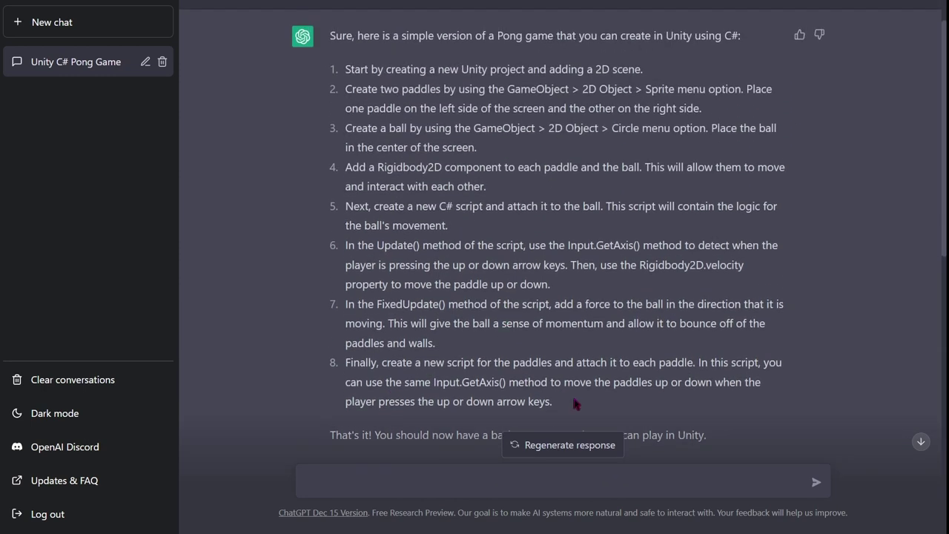
left_click_drag(575, 403, 338, 70)
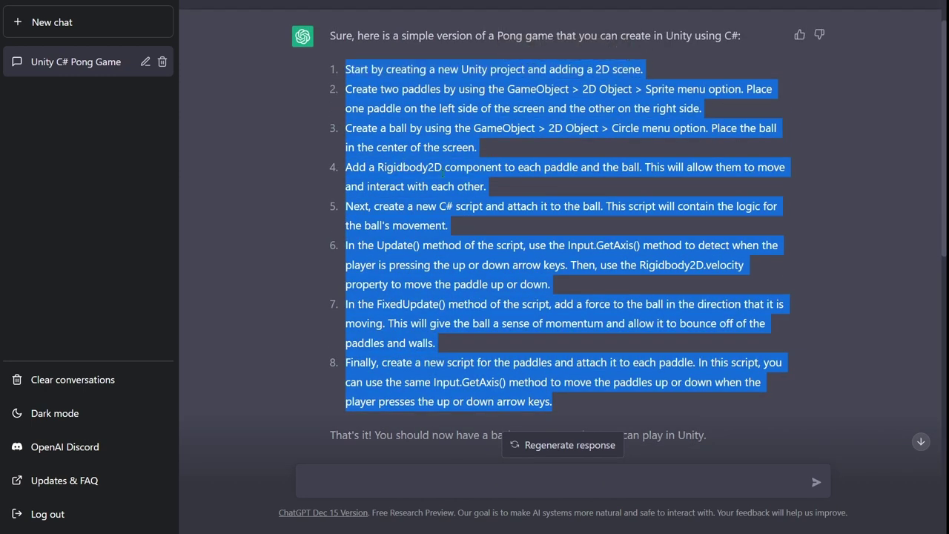
left_click(444, 180)
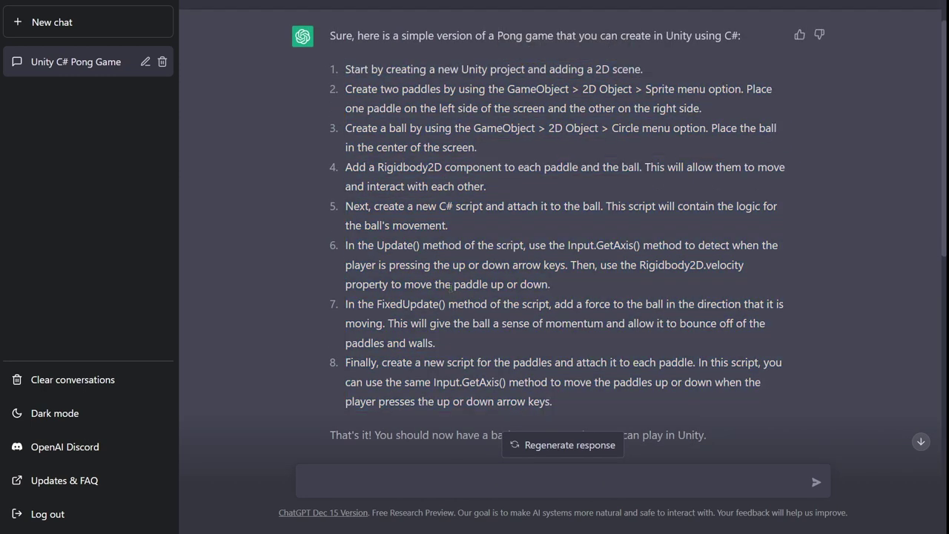
triple_click(473, 140)
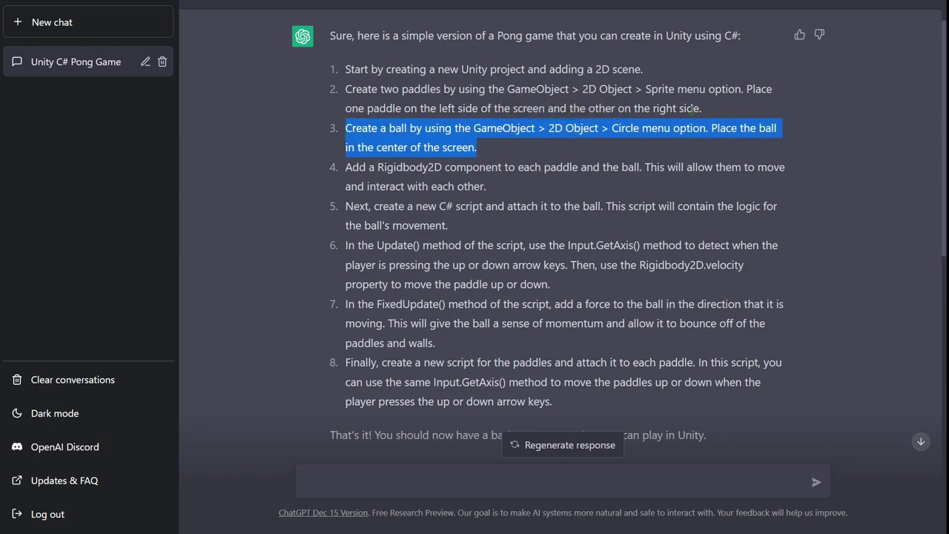
left_click_drag(701, 108, 346, 89)
scroll(419, 183, "down", 9)
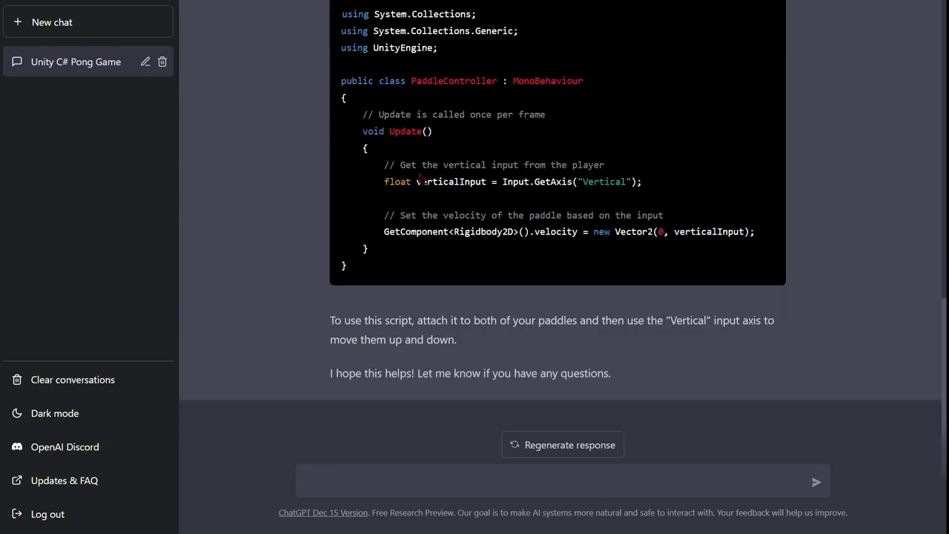
scroll(419, 182, "up", 2)
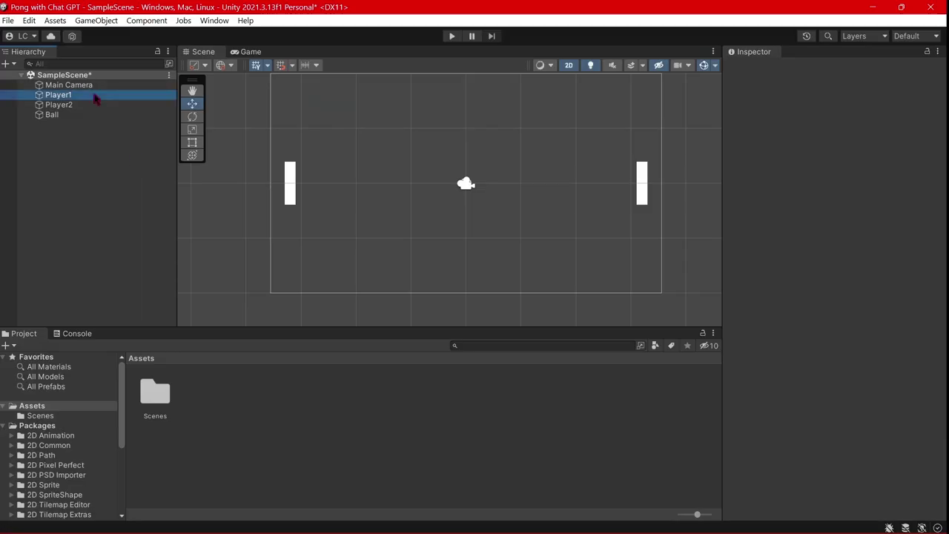
Add a Rigidbody 2D component to the Ball object
left_click(93, 97)
left_click(96, 106)
left_click(103, 116)
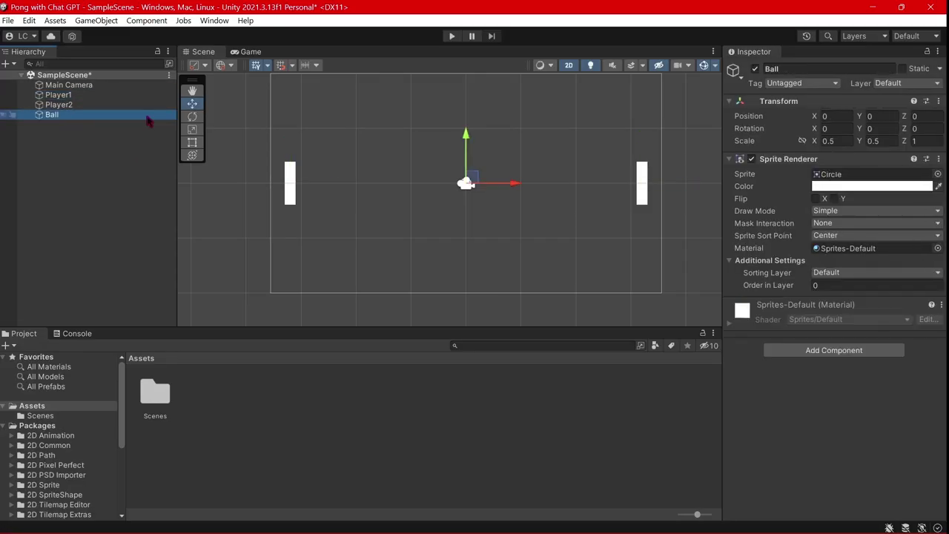
left_click(784, 351)
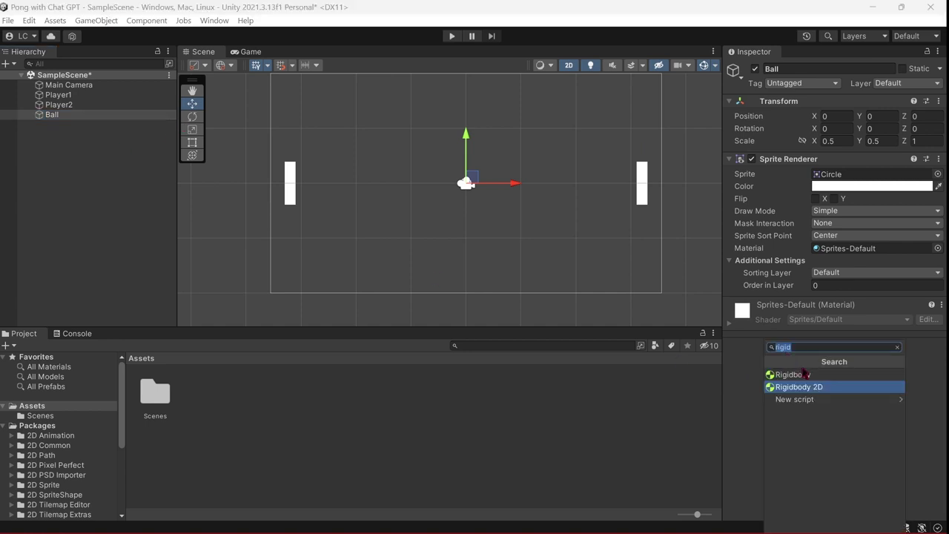
left_click(801, 387)
Select Player1 and run a Play test, watching the objects fall
left_click(67, 97)
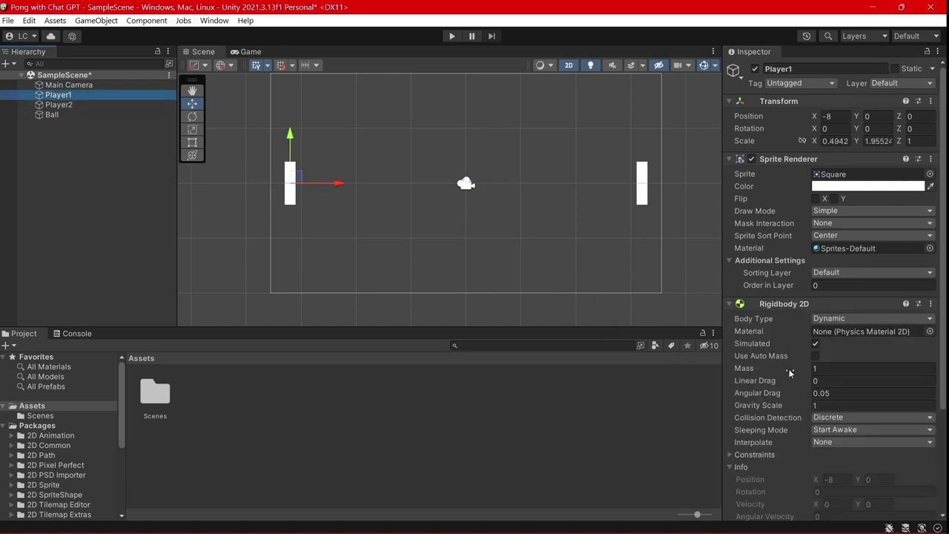
left_click(452, 36)
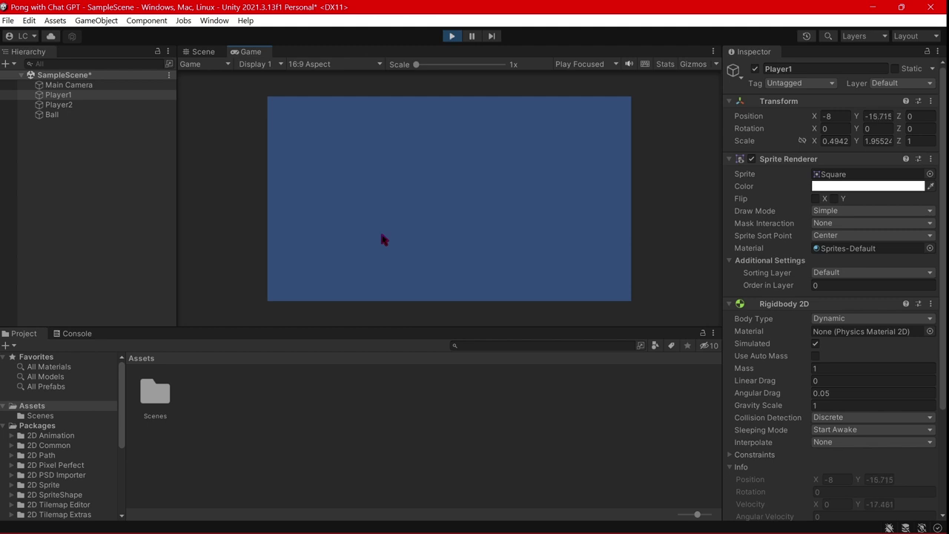
key("ctrl+p")
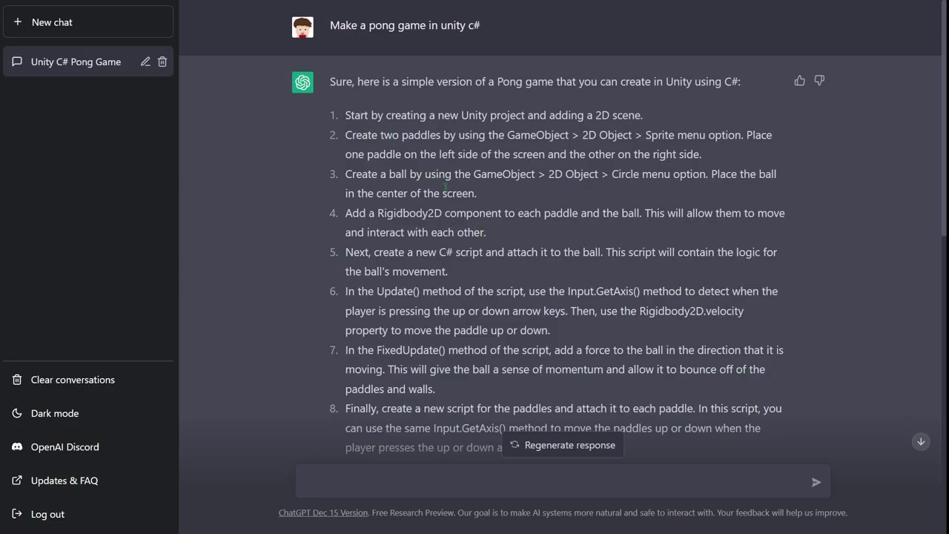
Read ChatGPT's falling-objects answer, including the Update method code
scroll(454, 233, "down", 1)
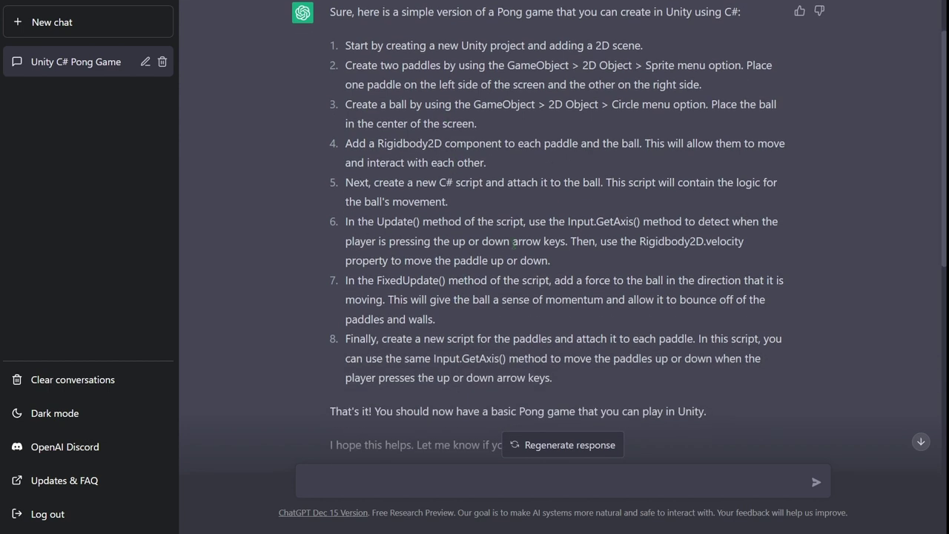
scroll(514, 243, "down", 7)
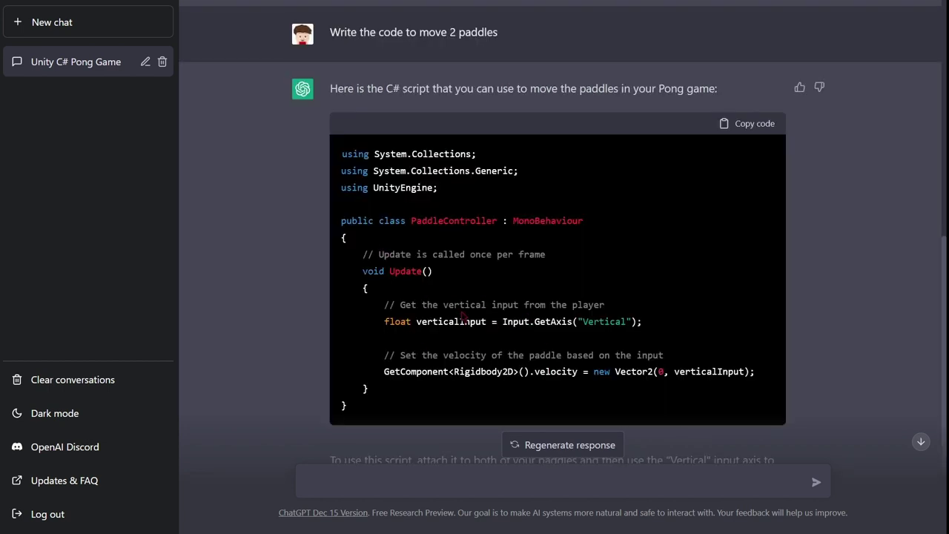
left_click_drag(387, 396, 341, 272)
left_click(385, 391)
scroll(387, 393, "down", 2)
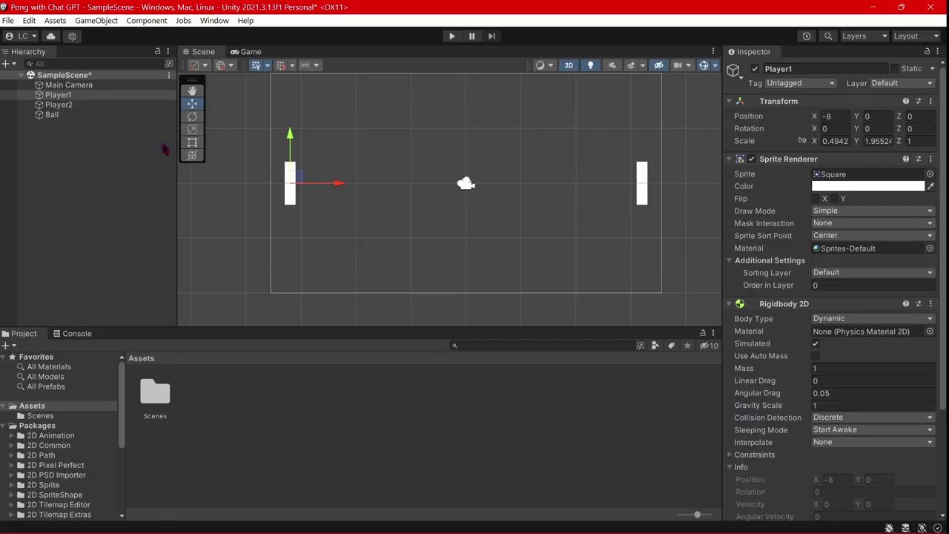
Set Gravity Scale to 0 on Player1, Player2 and Ball, then test in Play mode
left_click(86, 115, "shift")
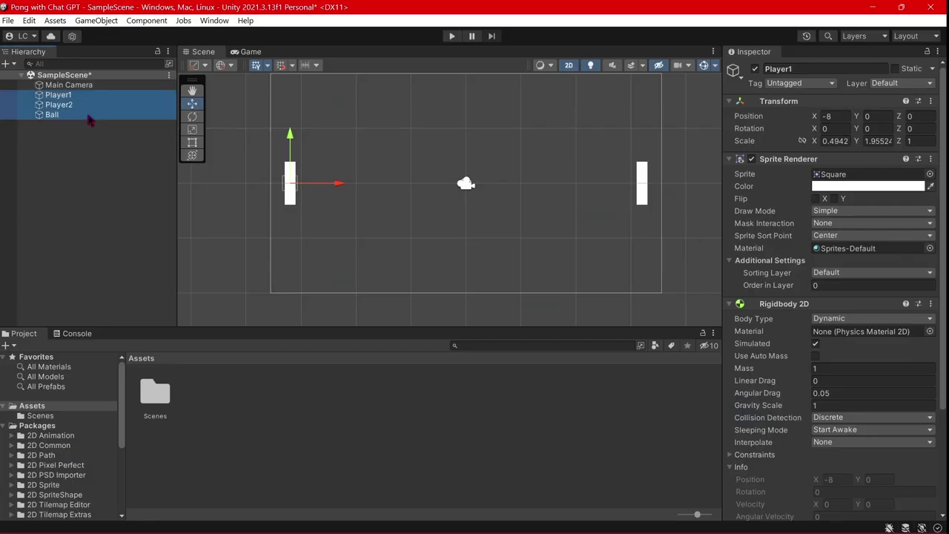
left_click(824, 406)
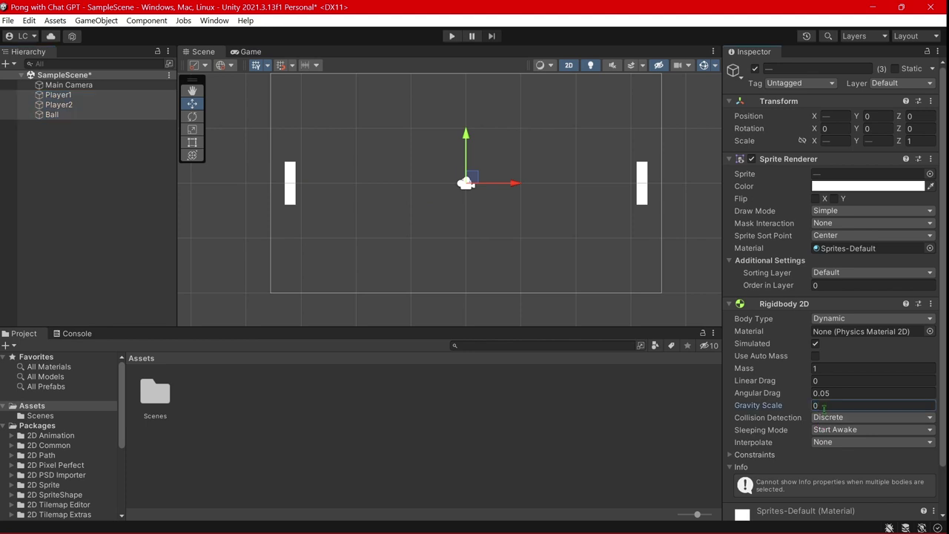
left_click(451, 36)
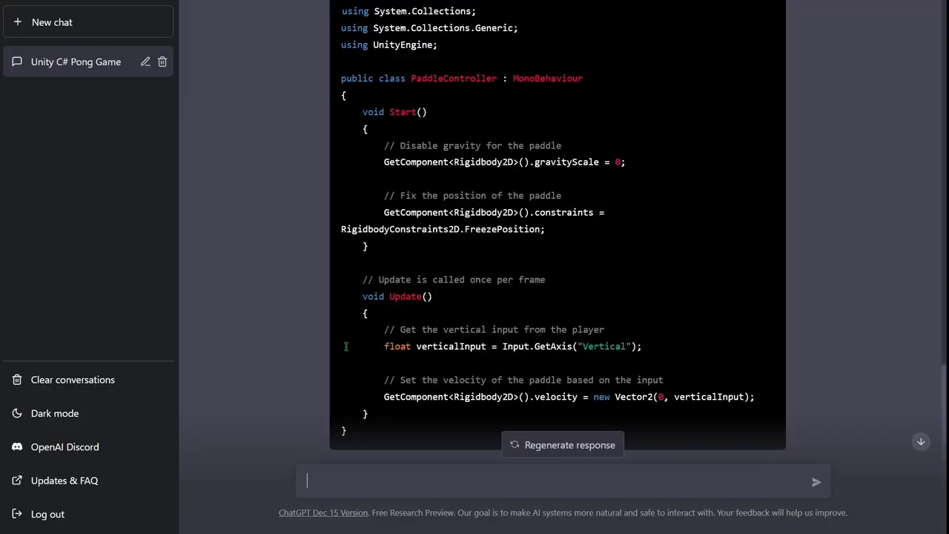
scroll(346, 346, "up", 4)
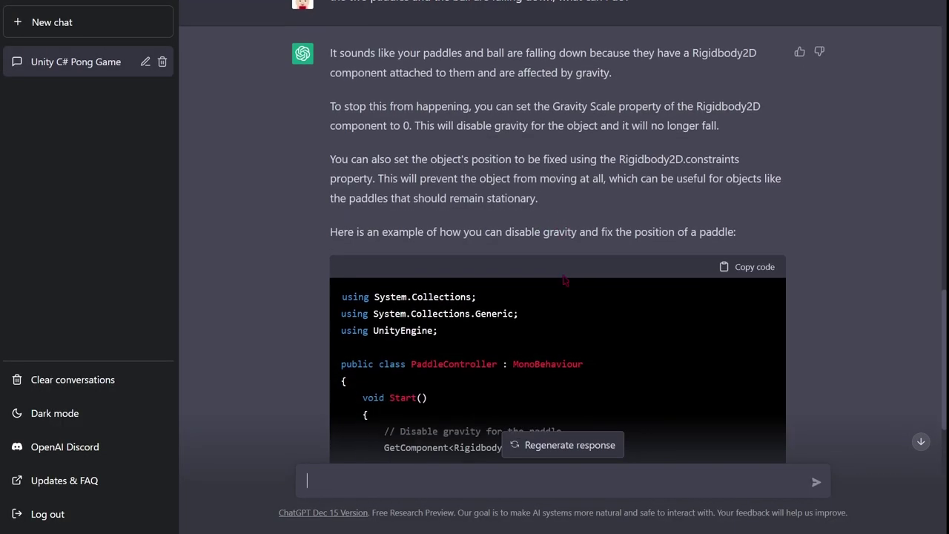
scroll(623, 314, "down", 2)
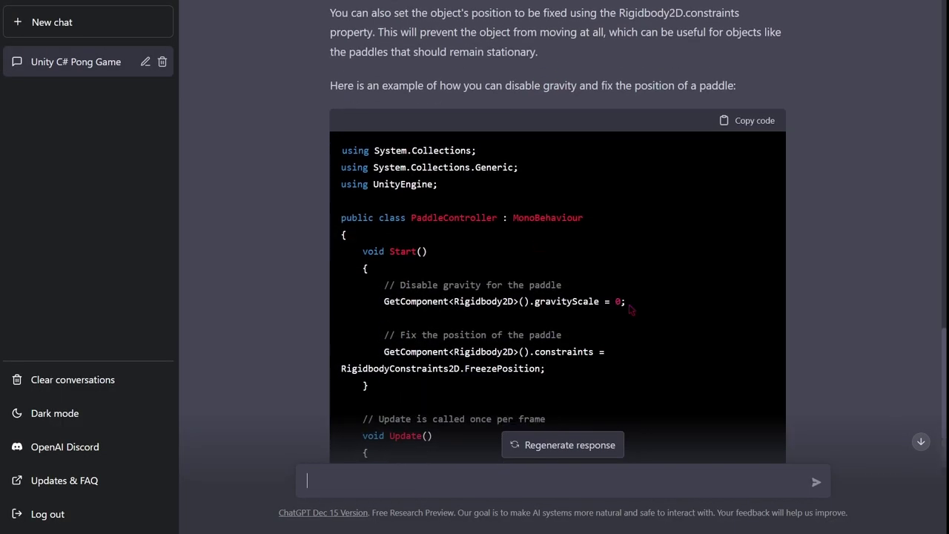
left_click_drag(632, 308, 383, 303)
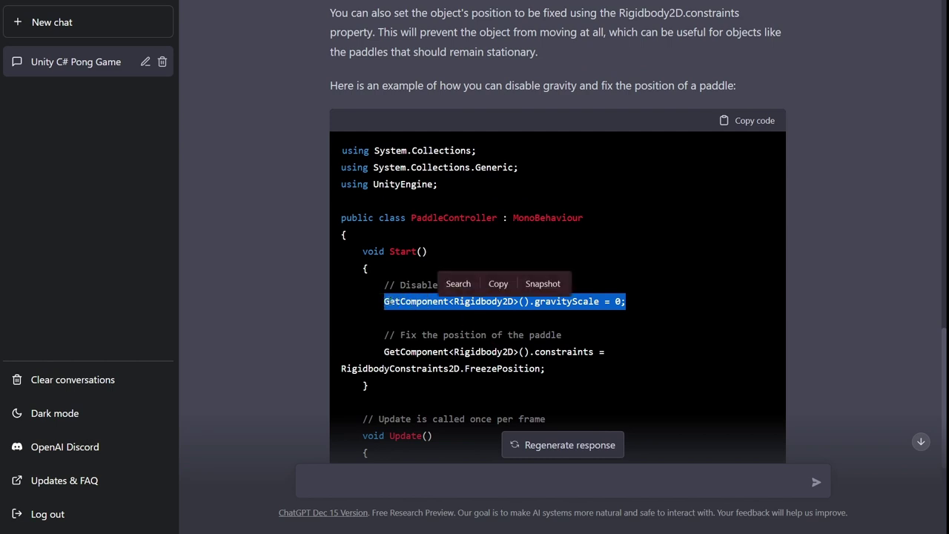
scroll(649, 124, "up", 1)
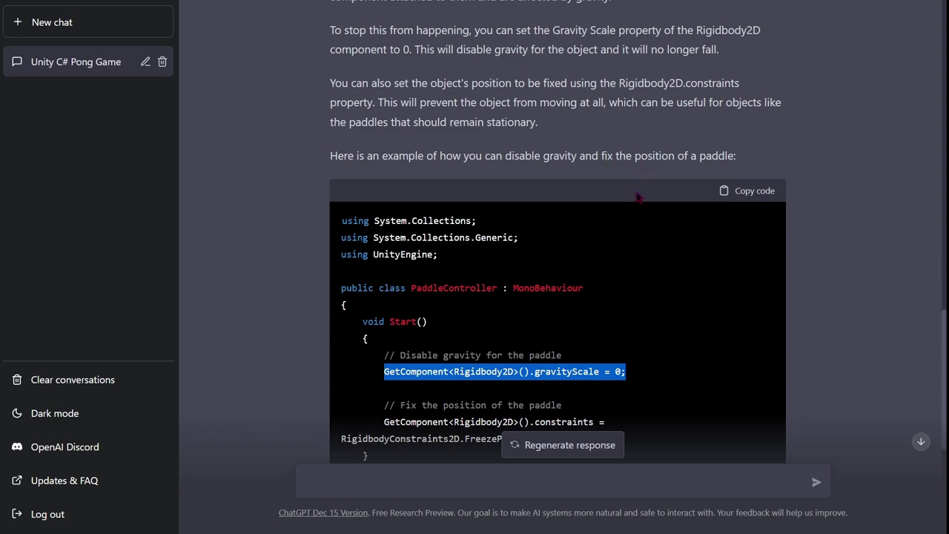
left_click(604, 172)
scroll(604, 172, "up", 7)
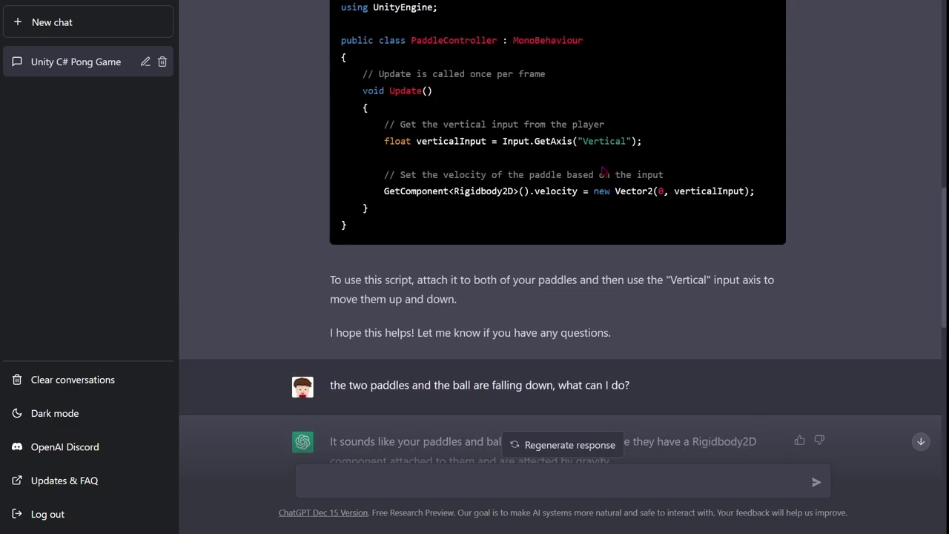
scroll(604, 171, "up", 1)
scroll(519, 307, "up", 1)
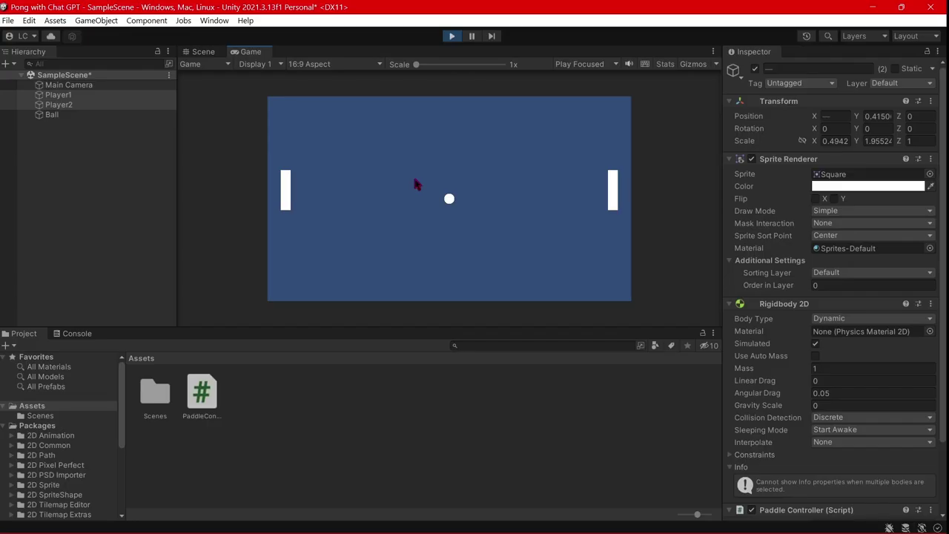
Test the paddles with the Up/Down arrow keys in Play mode, seeing both move together
key("Down")
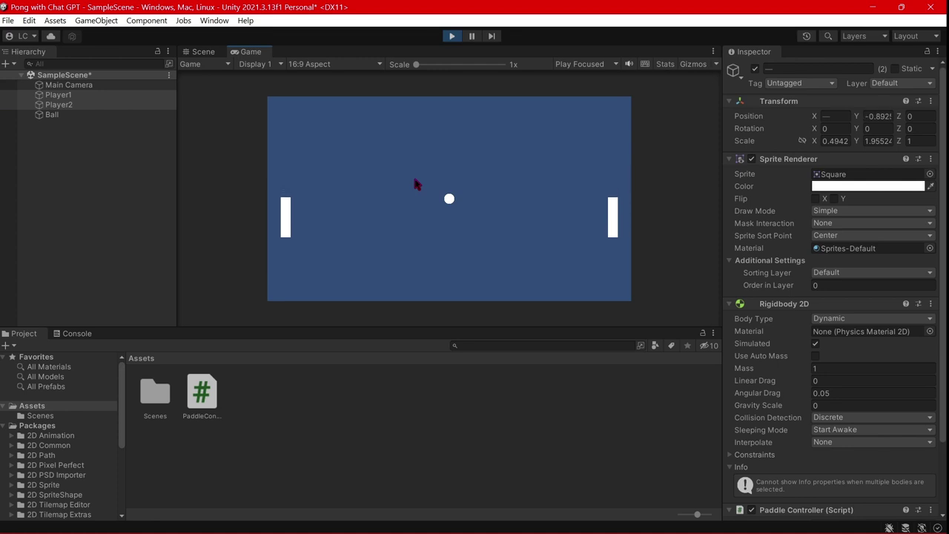
key("Up")
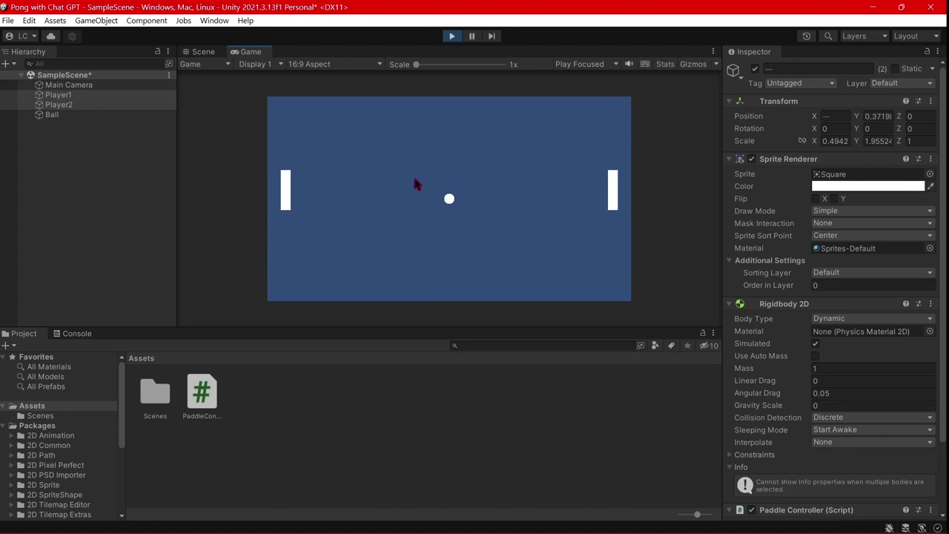
key("Down")
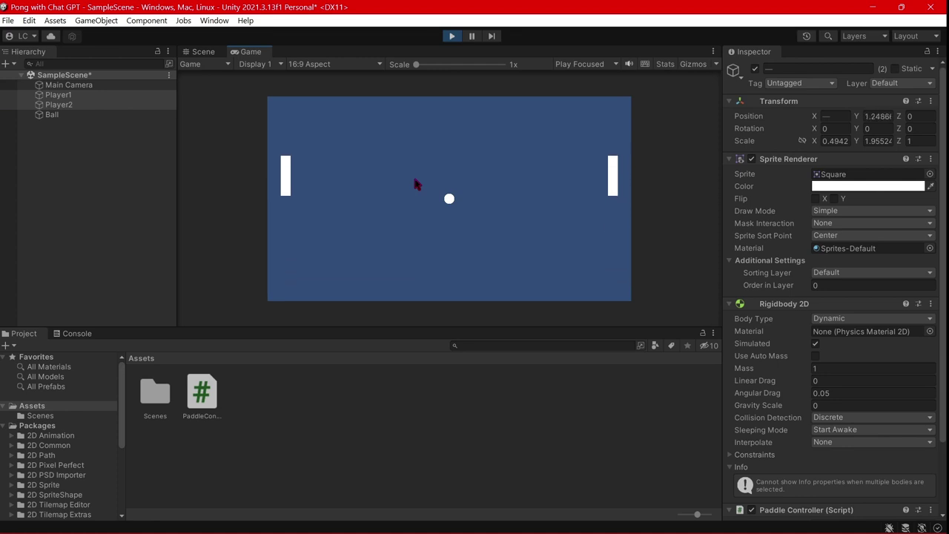
key("Up")
key("Down")
key("Down")
key("Up")
key("Down")
key("Up")
key("Up")
key("Down")
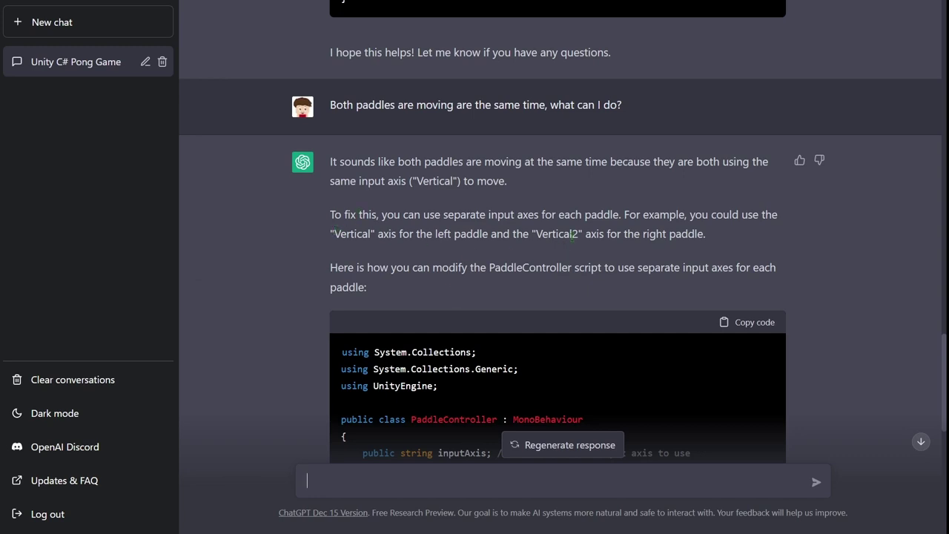
Scroll through ChatGPT's modified PaddleController script with the inputAxis field
scroll(572, 234, "down", 6)
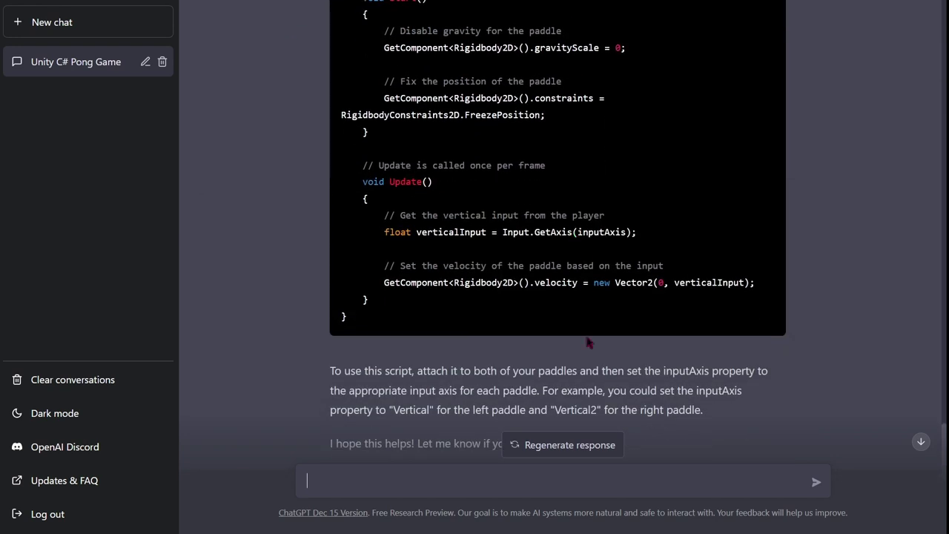
scroll(589, 346, "down", 1)
scroll(590, 344, "up", 1)
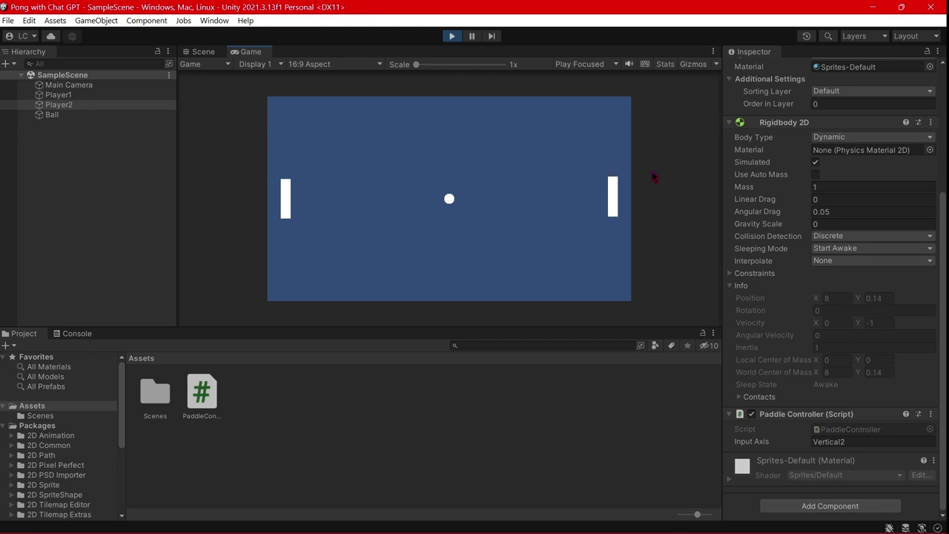
key("w")
key("s")
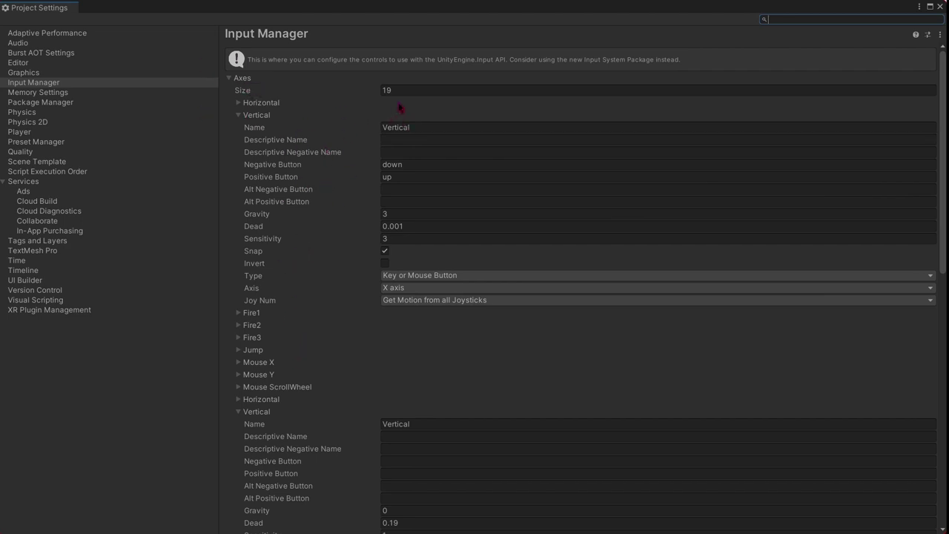
scroll(297, 361, "down", 15)
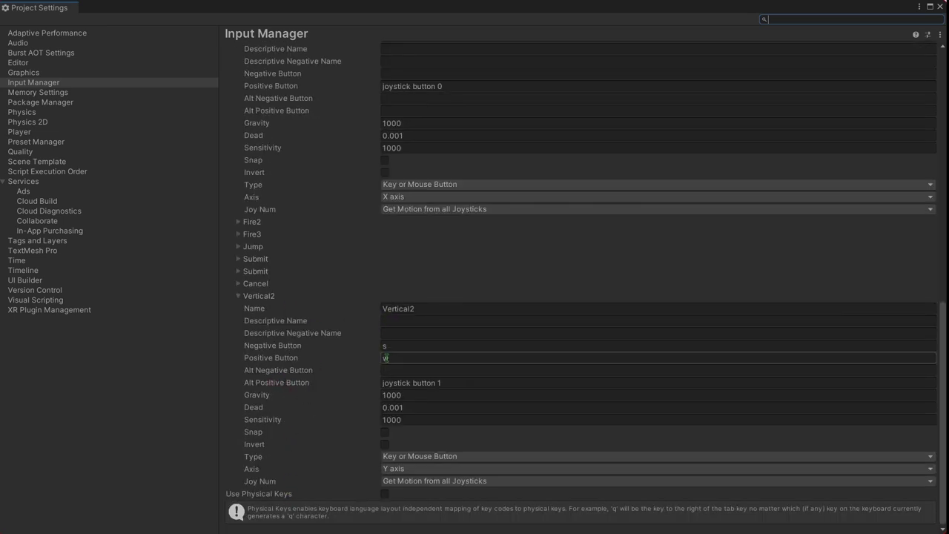
left_click(392, 345)
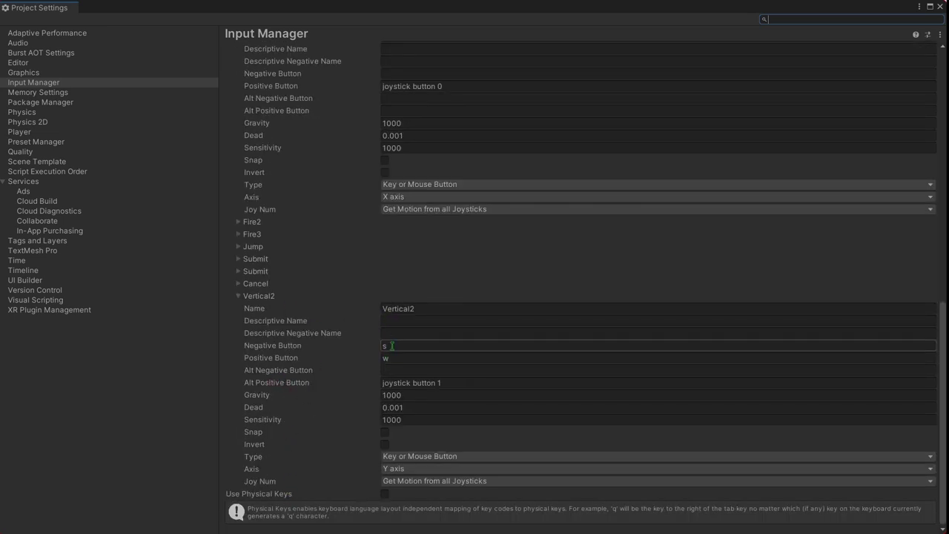
scroll(335, 349, "up", 10)
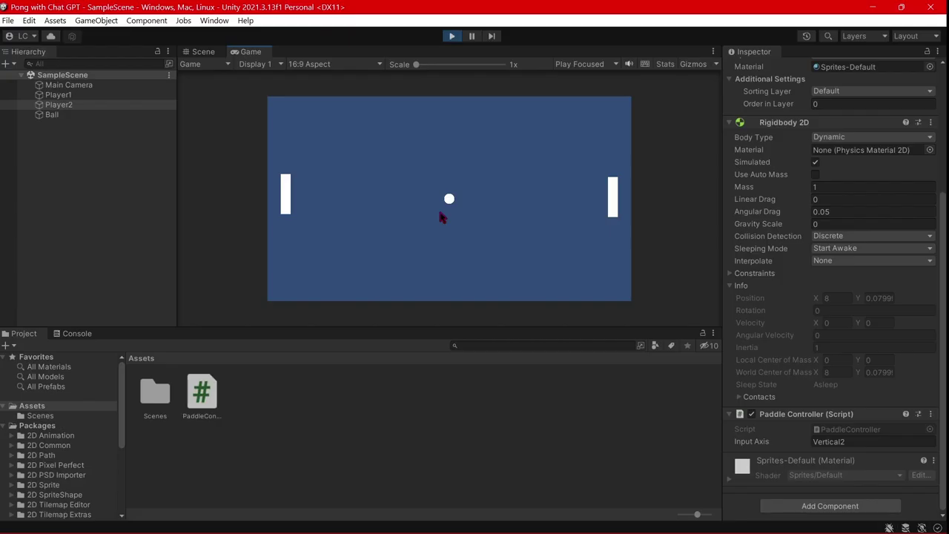
Test the paddles in the running game using W/S and the Up arrow key
key("s")
key("w")
key("Up")
key("s")
key("w")
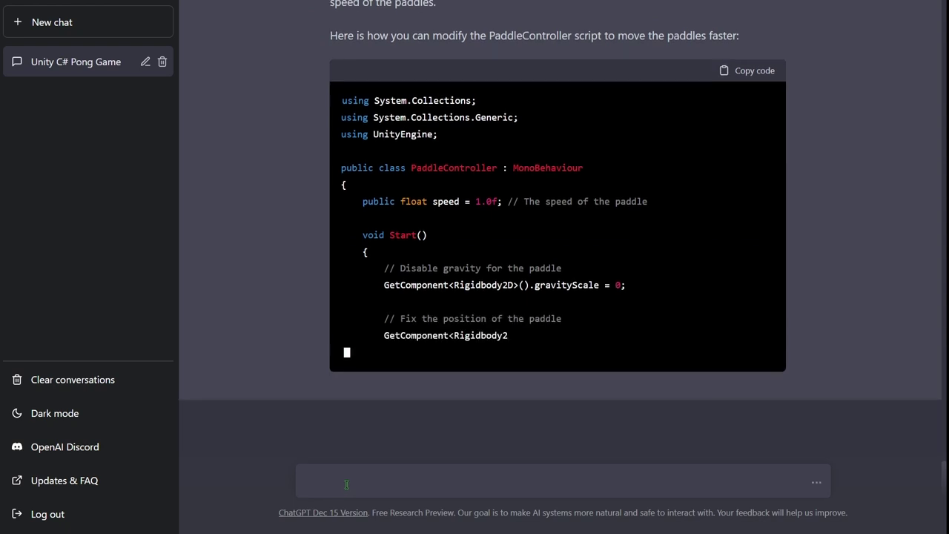
Scroll through ChatGPT's streaming PaddleController reply with the speed field
scroll(296, 290, "up", 1)
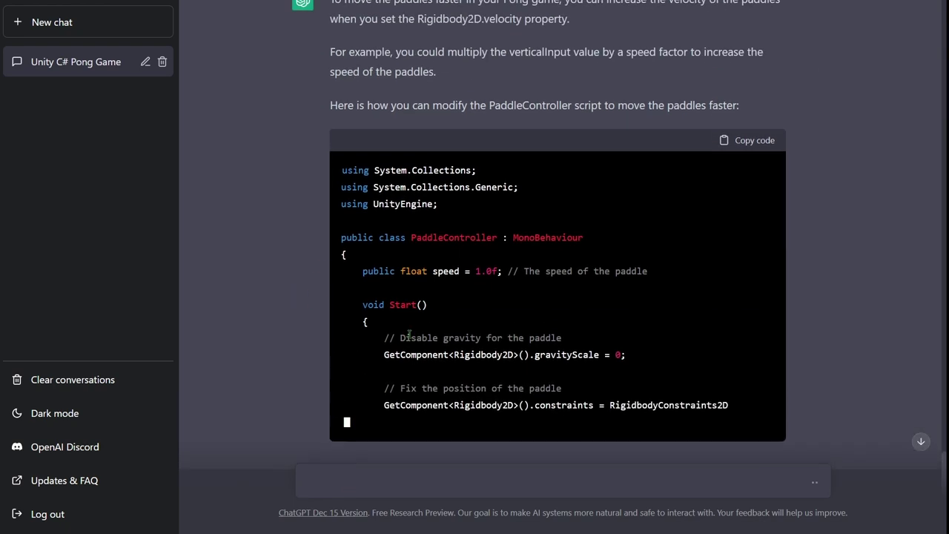
scroll(395, 211, "up", 2)
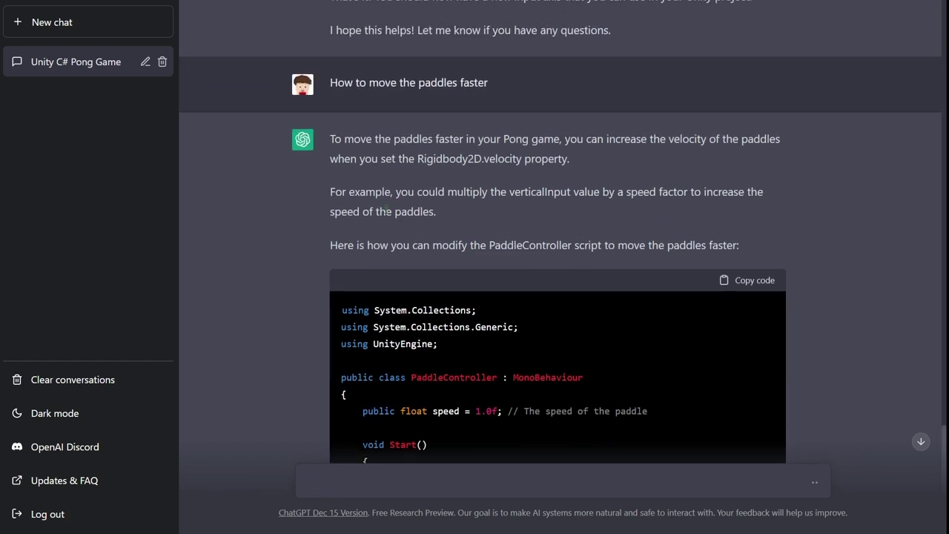
scroll(269, 255, "down", 2)
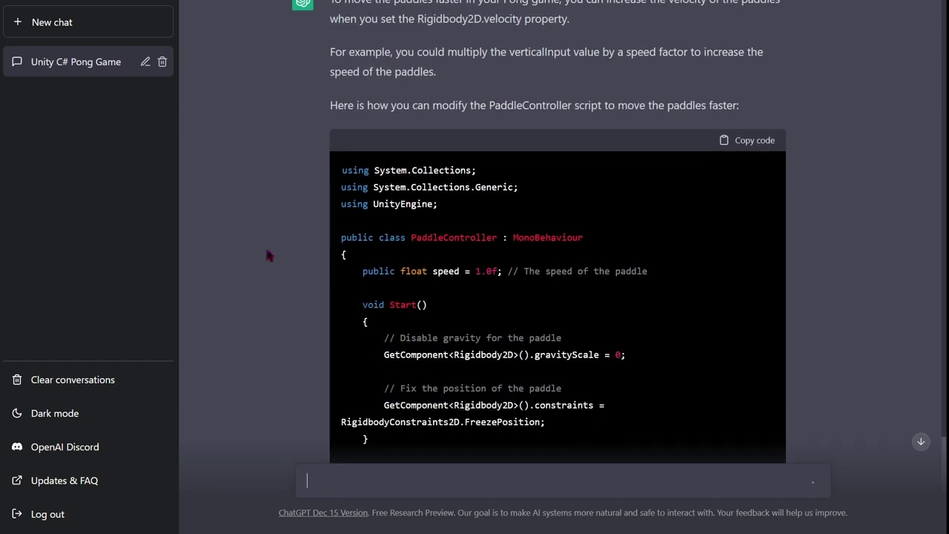
Comment out the FreezePosition constraints statement on line 16 of PaddleController.cs
key("alt+Tab")
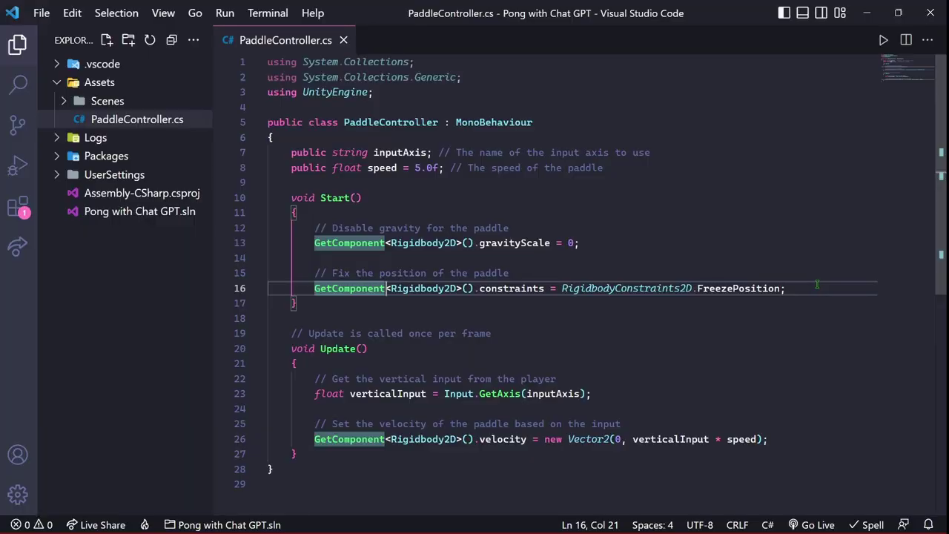
left_click_drag(815, 288, 315, 289)
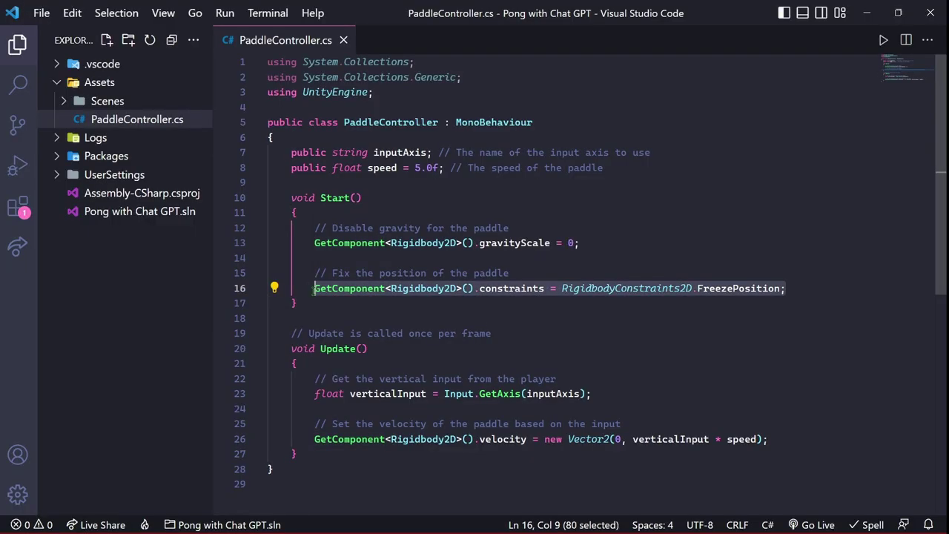
left_click_drag(773, 439, 269, 378)
left_click(268, 408)
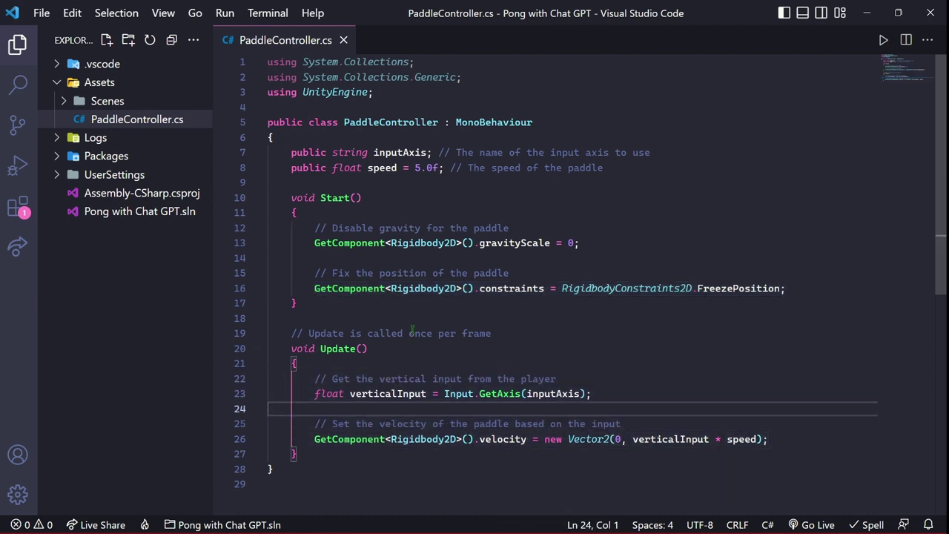
left_click_drag(791, 288, 314, 289)
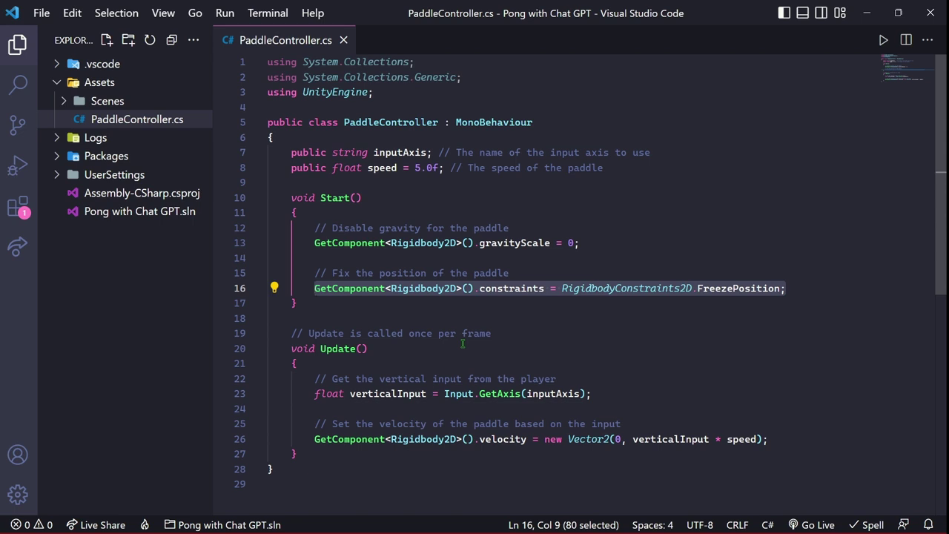
key("ctrl+slash")
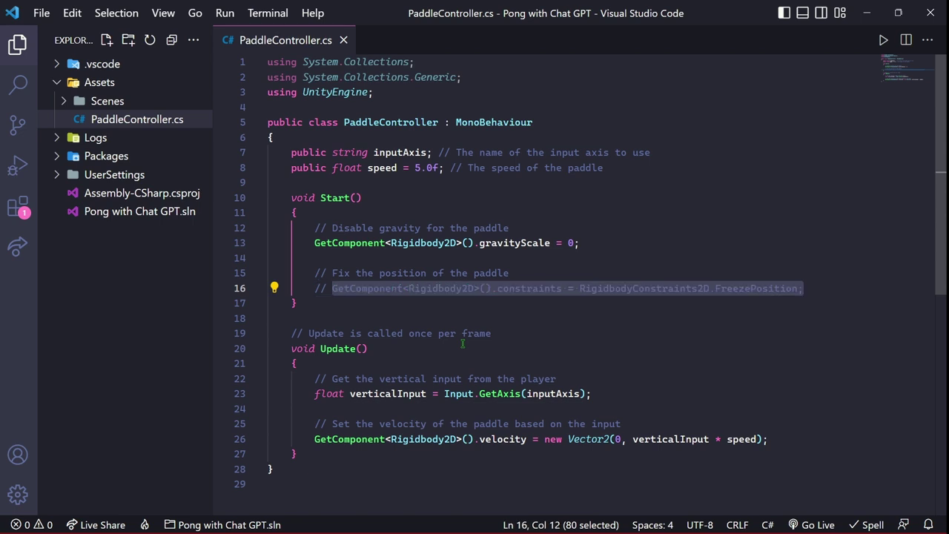
Switch away from VS Code and select the constraints line in ChatGPT's script
key("alt+Tab")
key("alt+Tab")
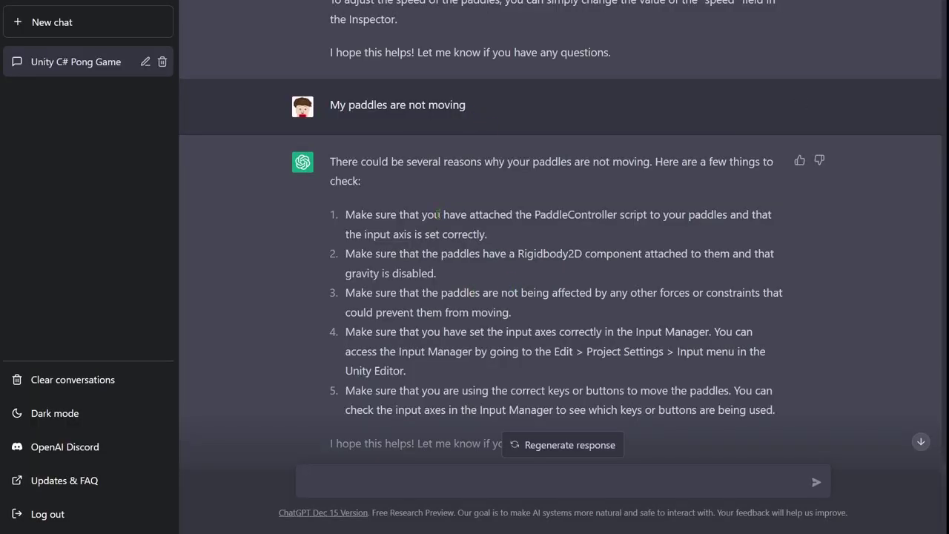
scroll(474, 107, "down", 1)
scroll(478, 317, "up", 6)
left_click_drag(571, 146, 382, 129)
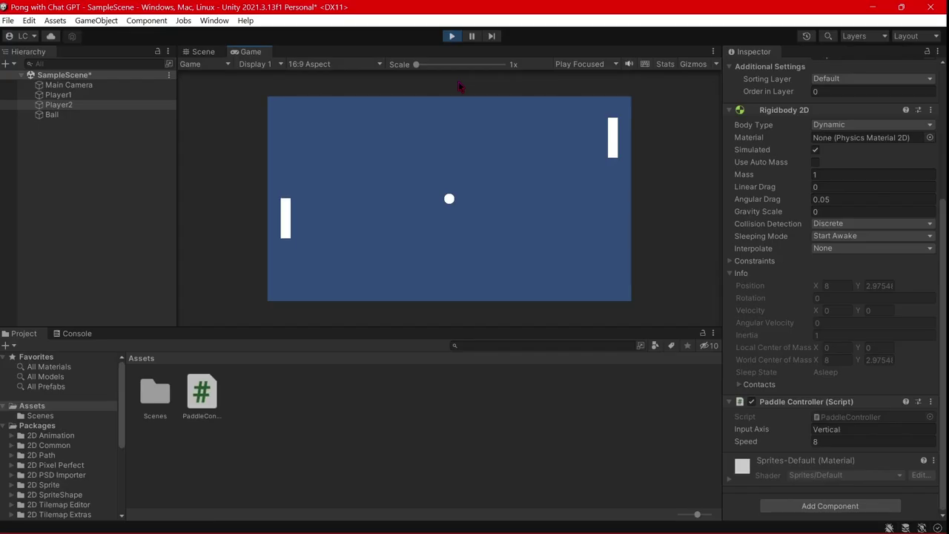
Test both paddles at speed 8, left with W/S and right with Up/Down
key("w")
key("Down")
key("Up")
key("Up")
key("Down")
key("Up")
key("Up")
key("Down")
key("Up")
key("Up")
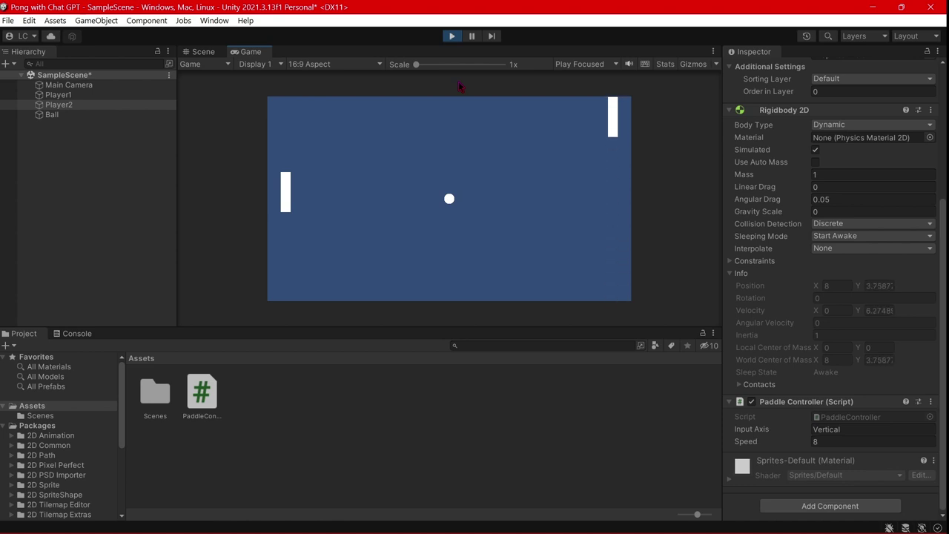
key("Down")
key("s")
key("w")
key("Up")
key("Down")
key("Up")
key("s")
key("w")
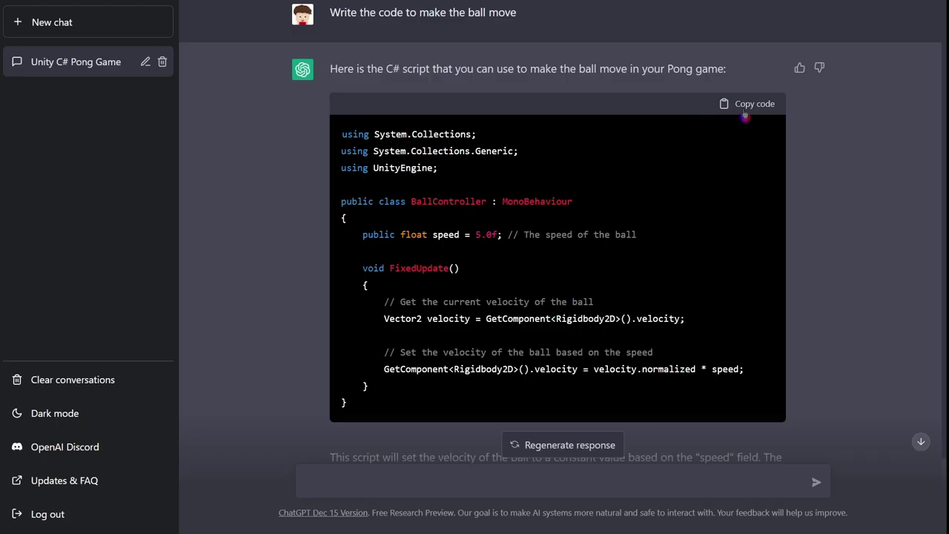
Copy ChatGPT's BallController ball-movement script
left_click(747, 112)
scroll(430, 371, "down", 3)
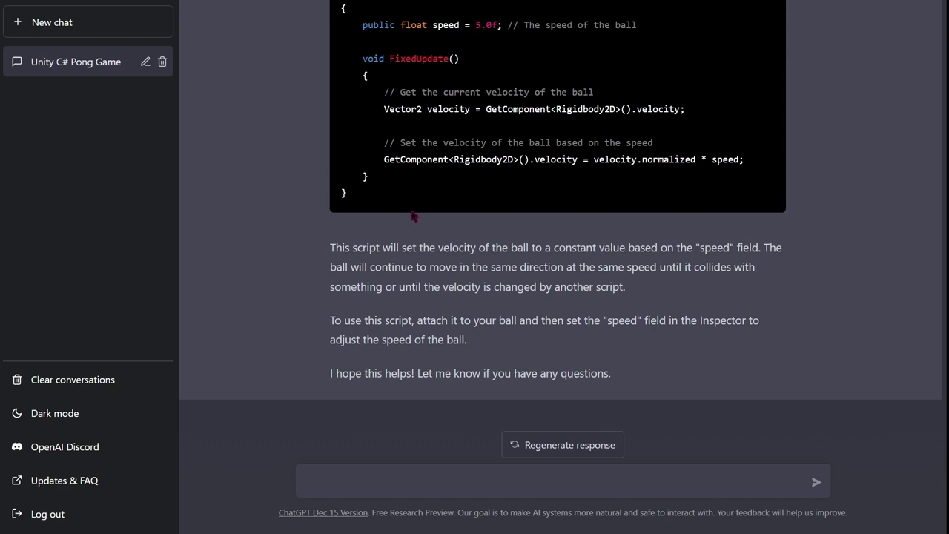
scroll(511, 214, "up", 1)
scroll(549, 210, "down", 1)
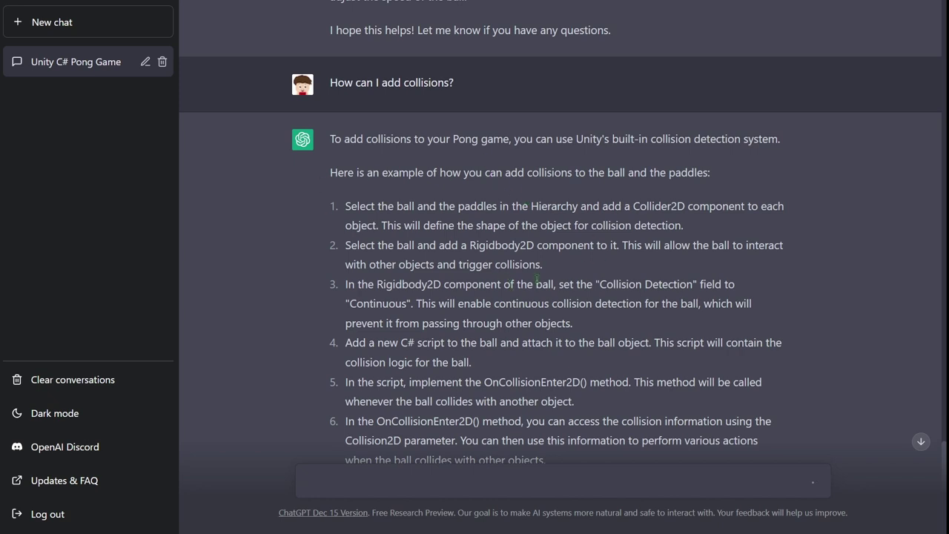
Read the collision answer, highlighting the OnCollisionEnter2D method in step 6
scroll(507, 277, "down", 1)
left_click_drag(378, 350, 473, 352)
scroll(473, 296, "down", 7)
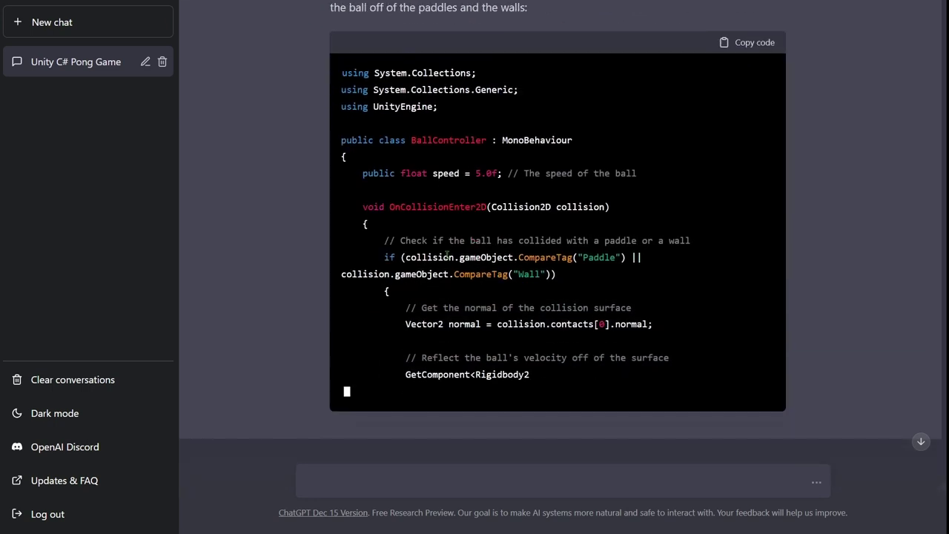
scroll(472, 257, "up", 2)
scroll(469, 259, "down", 2)
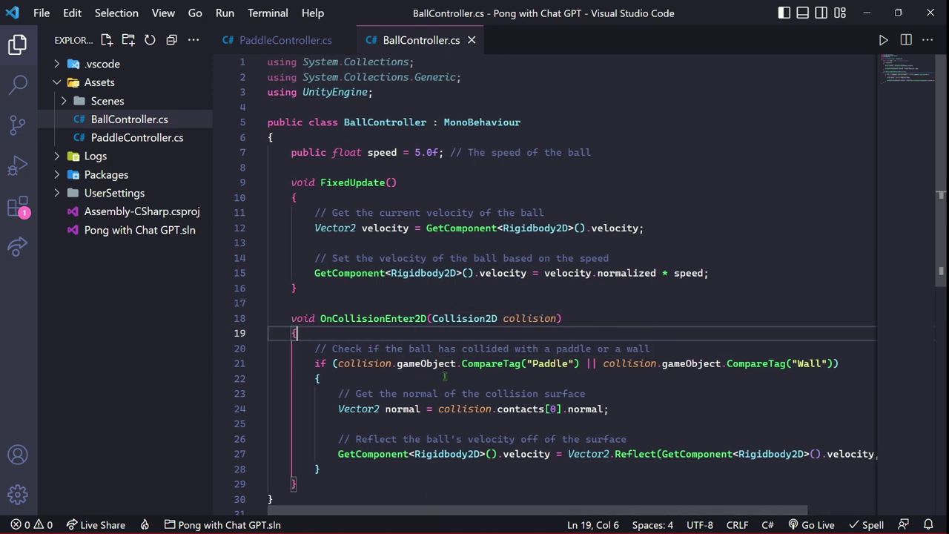
Check the CompareTag bounce code on BallController.cs lines 21–27 against ChatGPT's version, then return to Unity
double_click(484, 364)
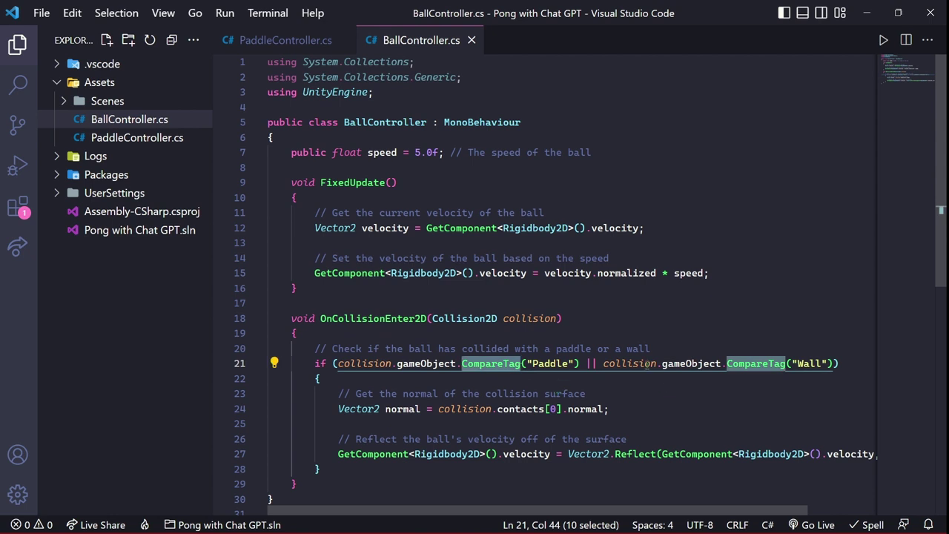
key("alt+Tab")
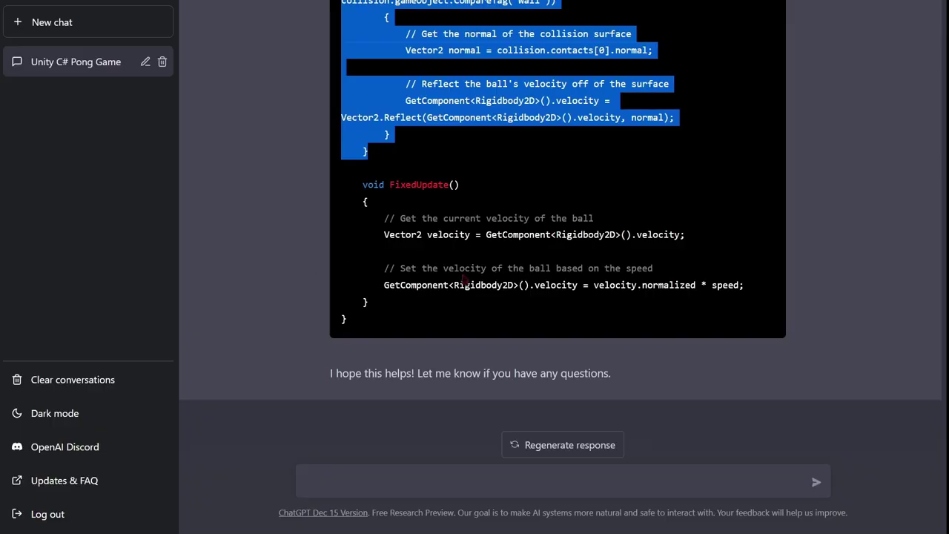
scroll(452, 280, "up", 2)
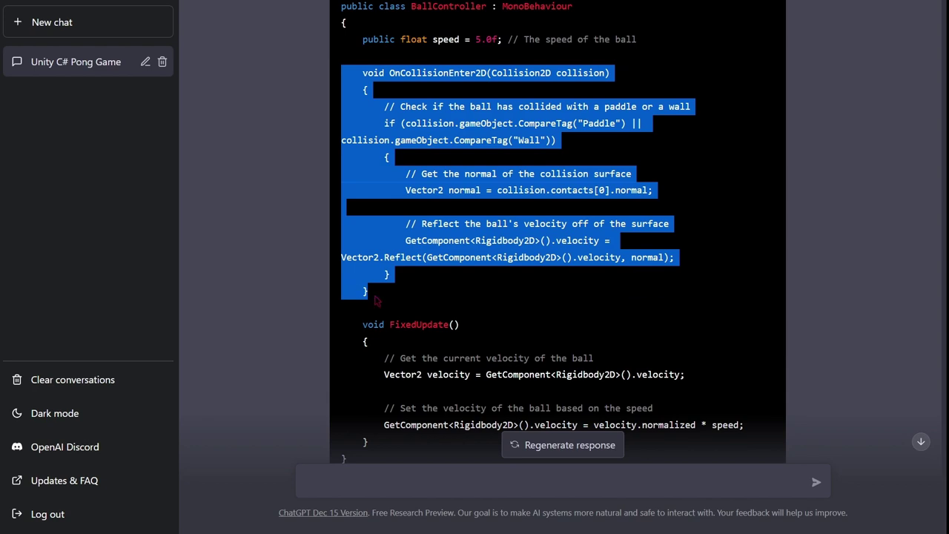
scroll(343, 286, "up", 5)
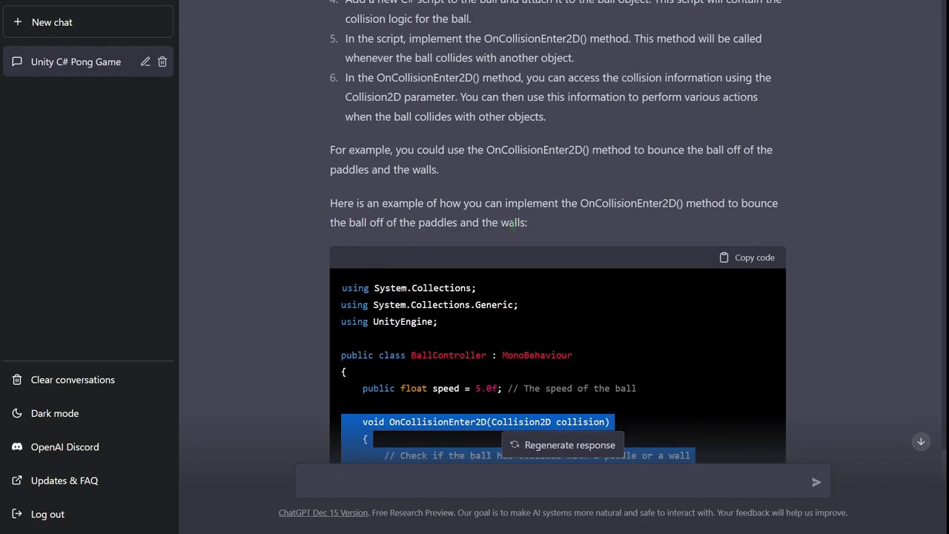
key("alt+Tab")
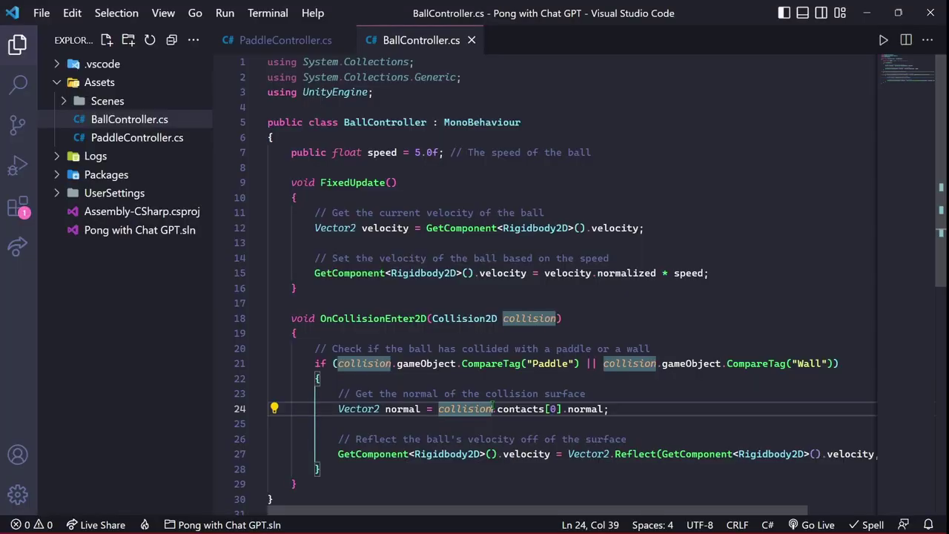
left_click(673, 404)
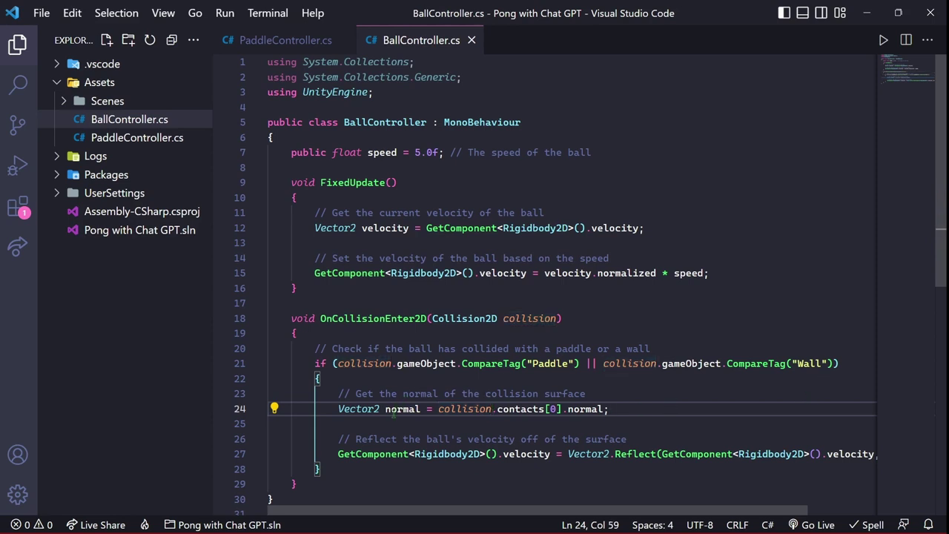
scroll(389, 421, "down", 2)
left_click_drag(391, 395, 321, 350)
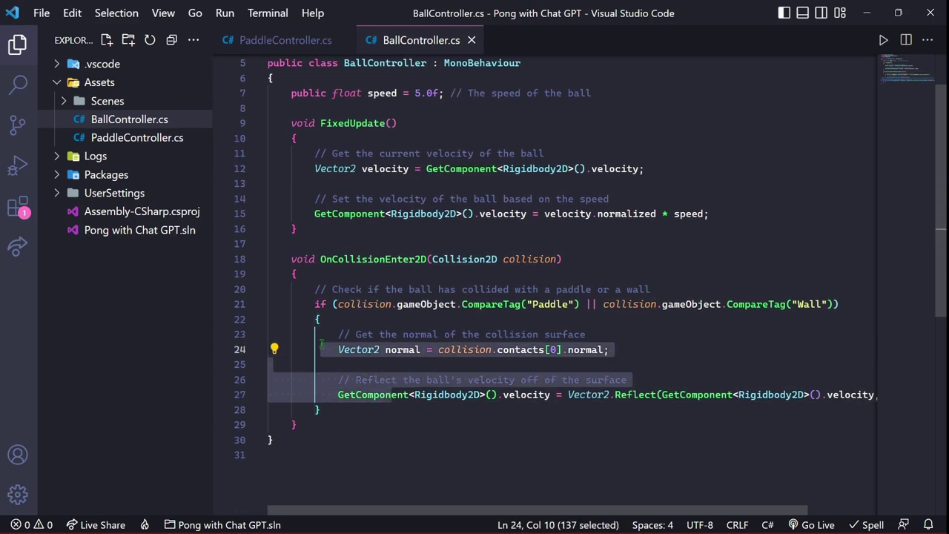
key("alt+Tab")
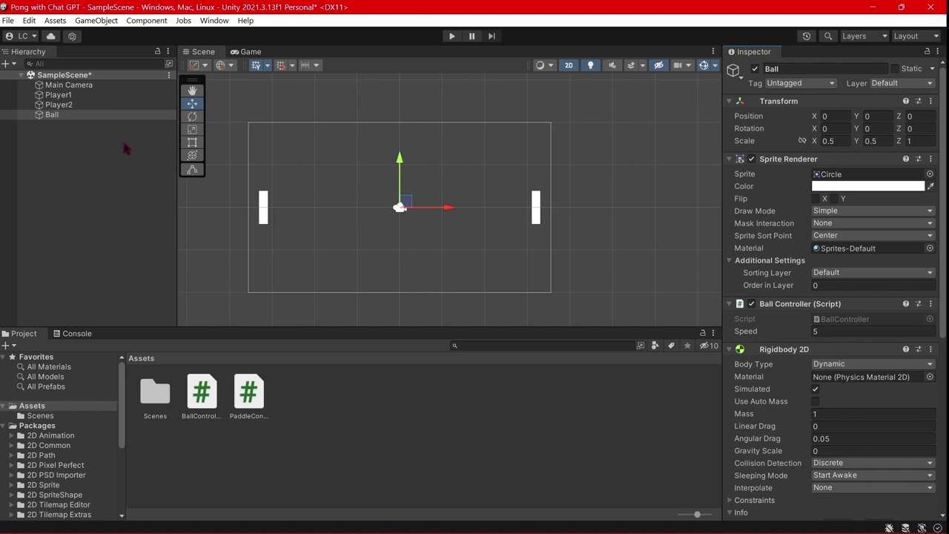
Create a new 'Paddle' tag from Player1 and Player2's tag list
left_click(104, 109)
left_click(88, 96, "ctrl")
left_click(791, 84)
left_click(801, 196)
left_click(912, 126)
type("Paddle")
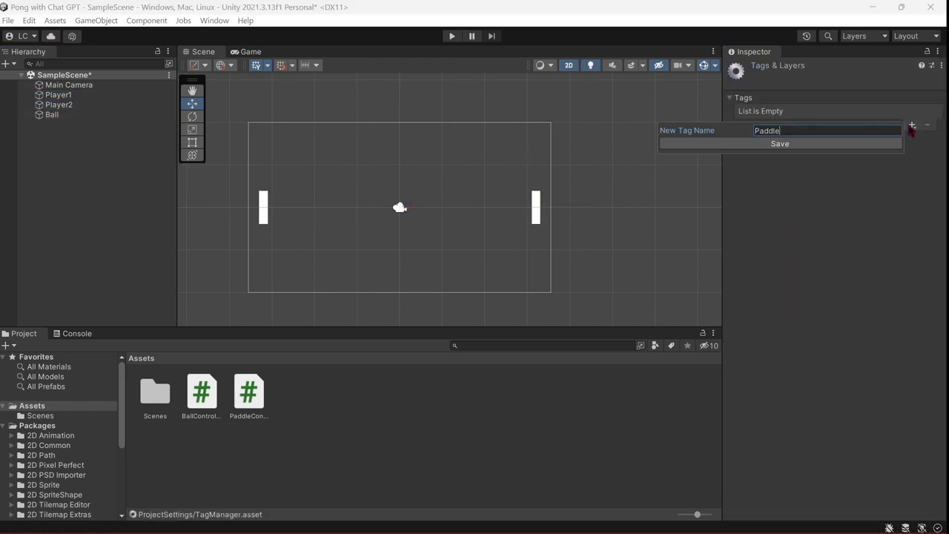
key("Return")
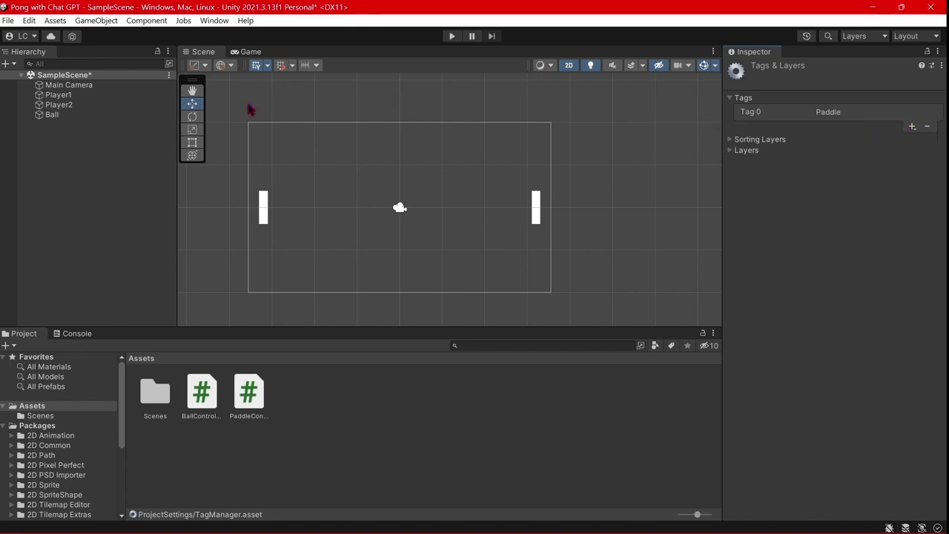
left_click(109, 99)
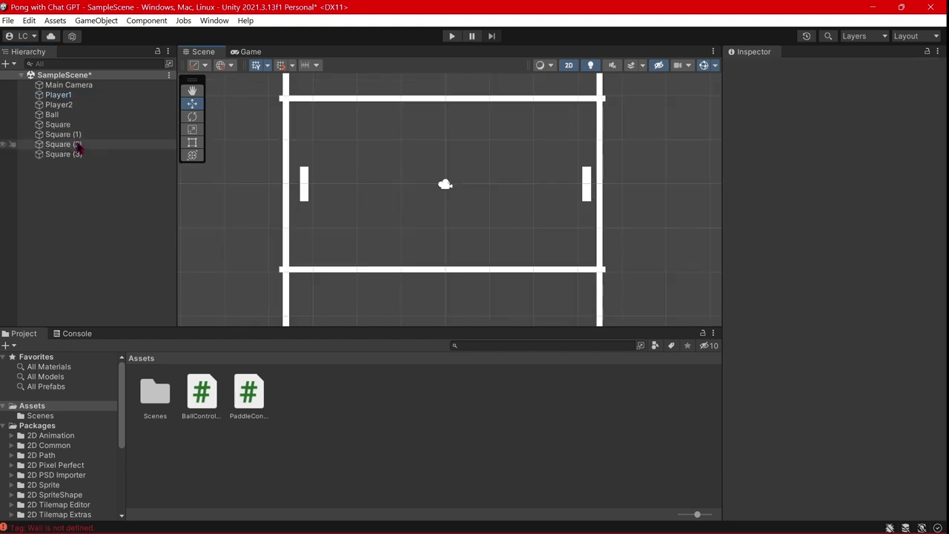
Add a new 'Wall' tag to the project's tag list
left_click(58, 124)
left_click(82, 155, "shift")
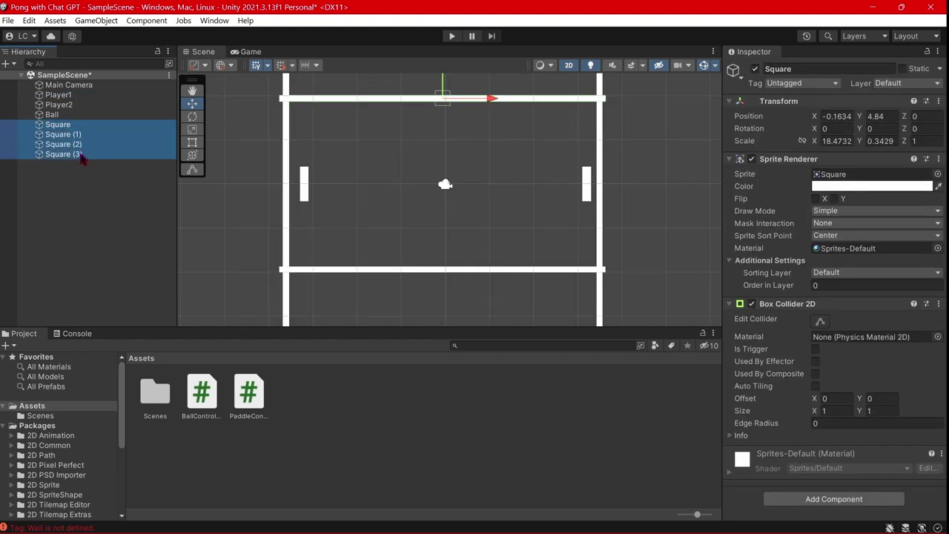
left_click(787, 83)
left_click(786, 211)
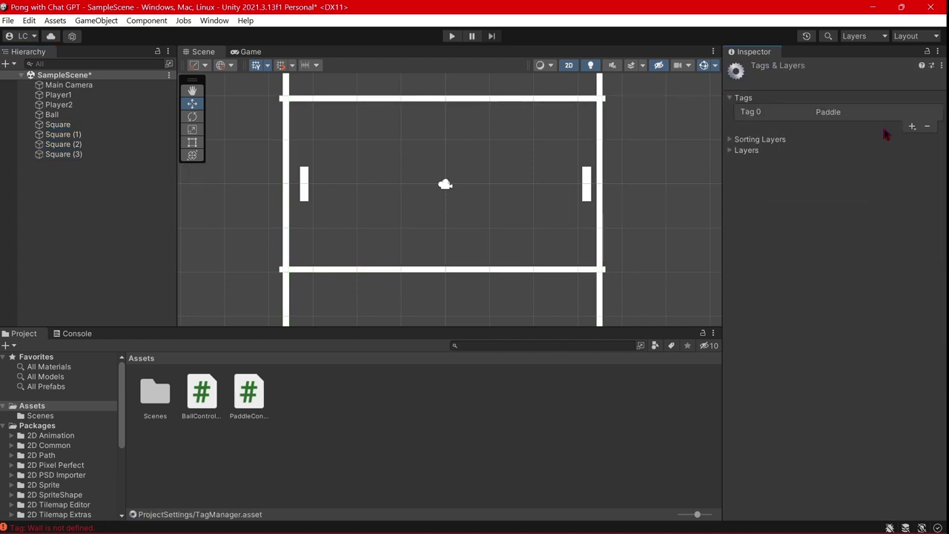
left_click(912, 126)
type("W")
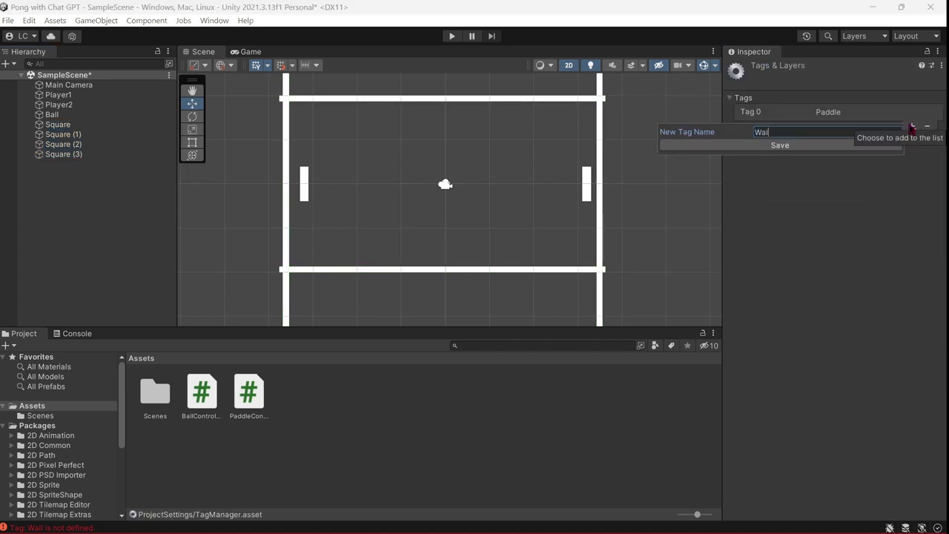
type("all")
key("Return")
Tag the four wall squares Square to Square (3) as Wall, then select the Ball and play
left_click(58, 124)
left_click(84, 153, "shift")
left_click(812, 85)
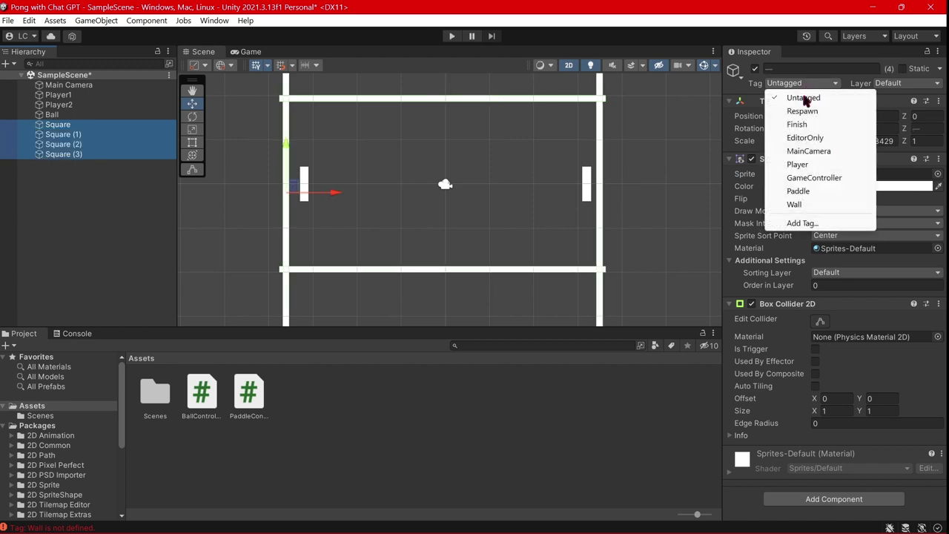
left_click(795, 204)
left_click(449, 187)
key("ctrl+p")
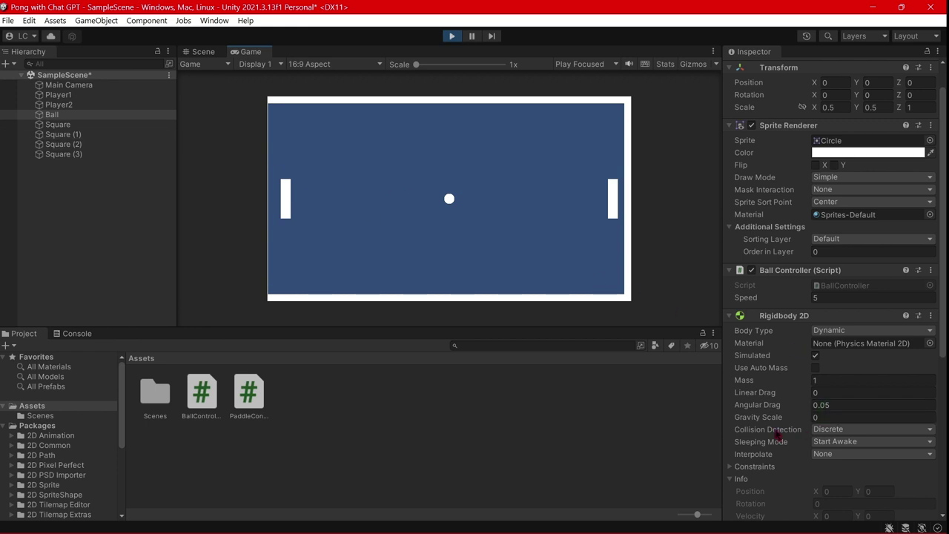
Drag the running Ball's Rigidbody 2D Gravity Scale up to 0.27
left_click_drag(756, 418, 763, 417)
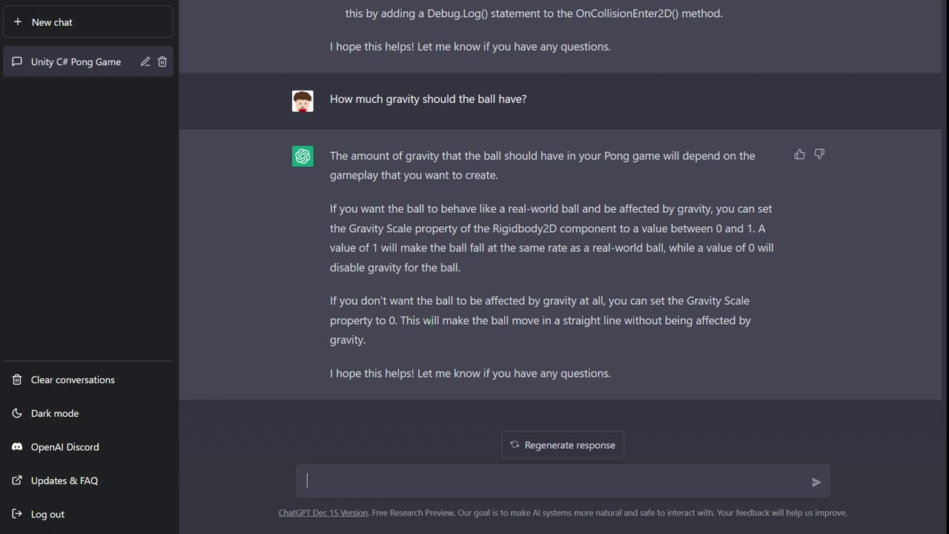
Highlight ChatGPT's advice to keep Gravity Scale at 0, then return to Unity
left_click_drag(401, 320, 421, 346)
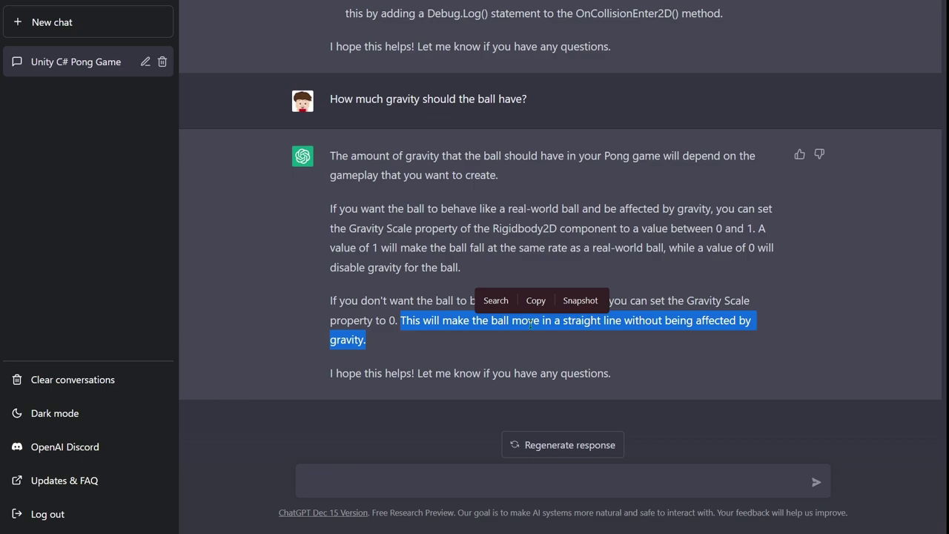
key("alt+Tab")
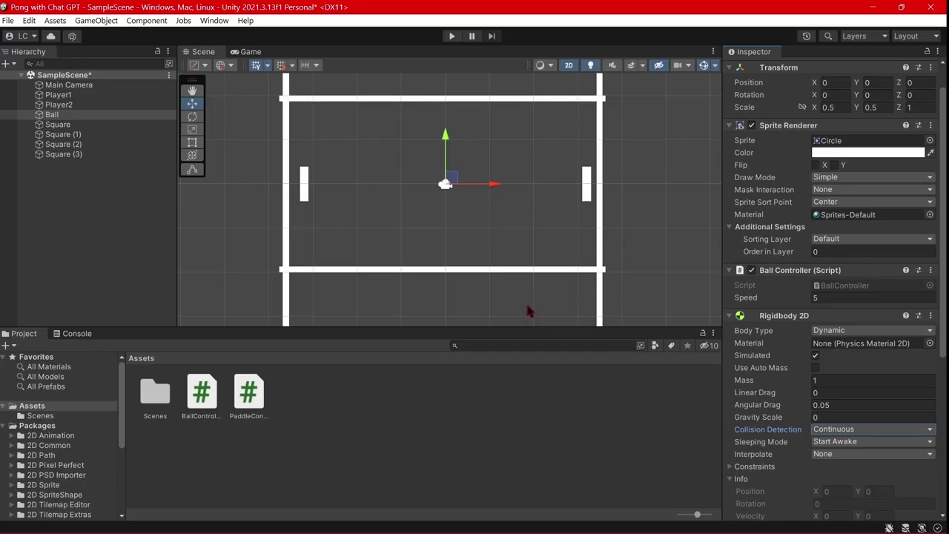
Test-run the game, review the Ball's Rigidbody 2D settings, and raise its Speed to 5.69
left_click(452, 36)
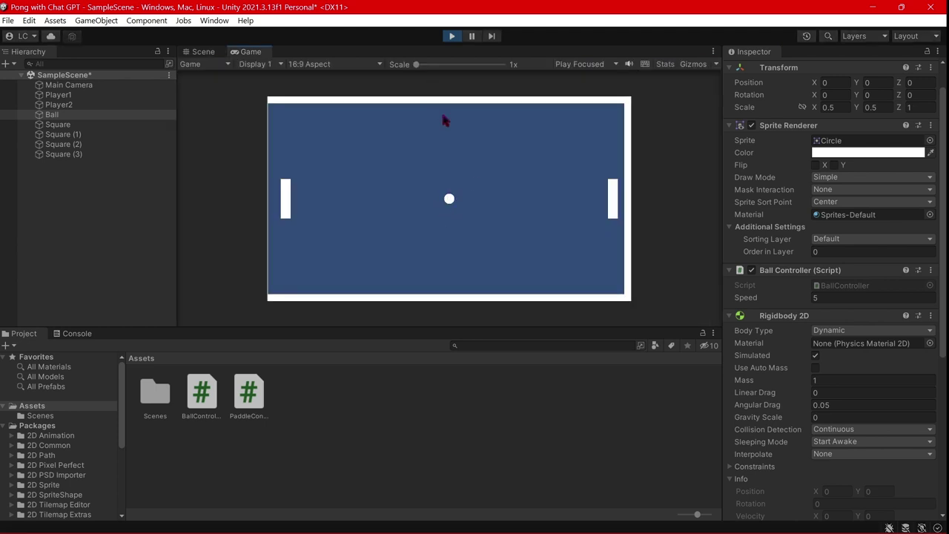
left_click(99, 115)
scroll(767, 419, "down", 5)
scroll(788, 398, "up", 5)
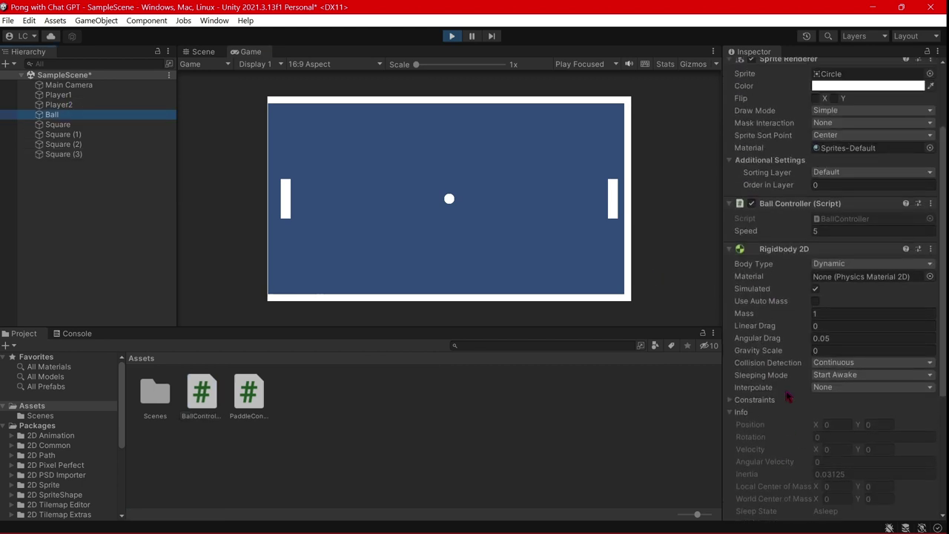
left_click_drag(762, 300, 836, 297)
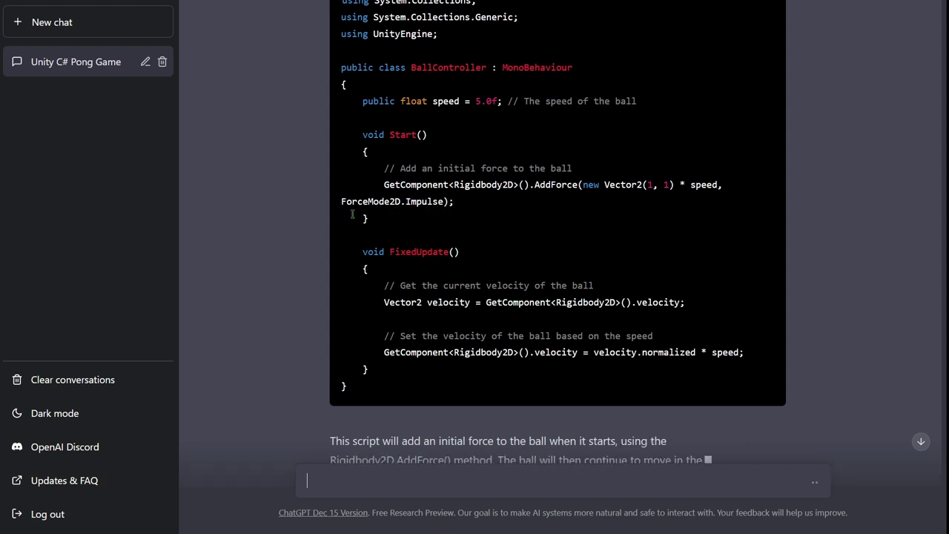
Select ChatGPT's Start() method that adds the ball's initial Impulse force, then play the game in Unity
left_click_drag(385, 184, 444, 202)
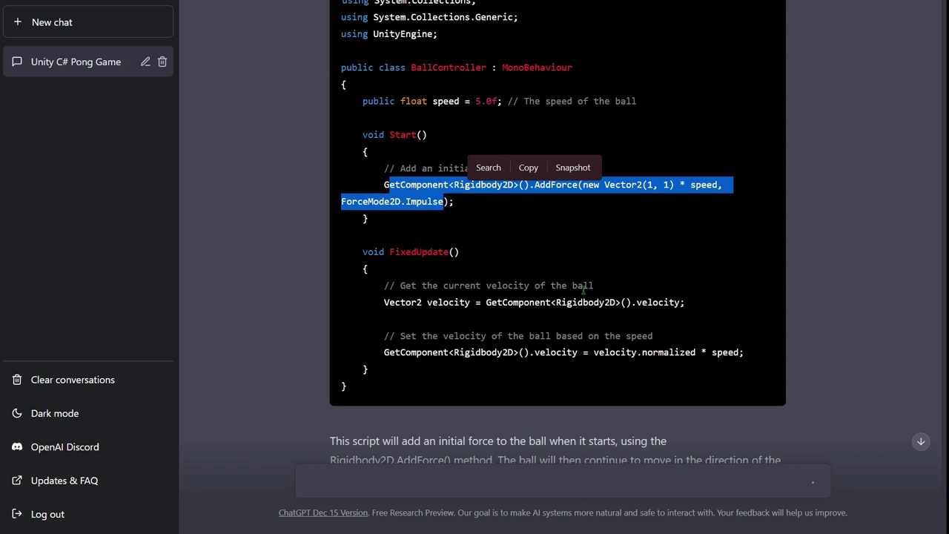
scroll(504, 301, "down", 1)
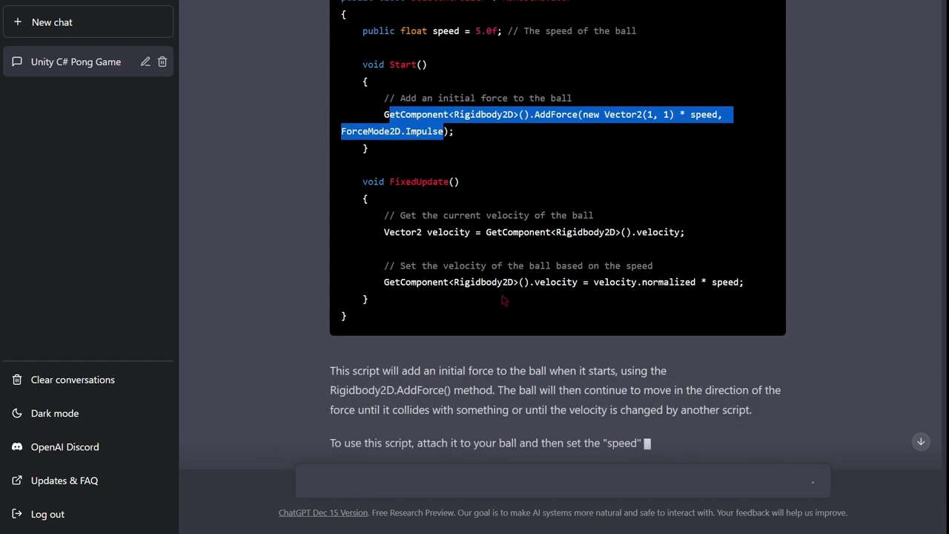
scroll(495, 300, "up", 2)
left_click(396, 297)
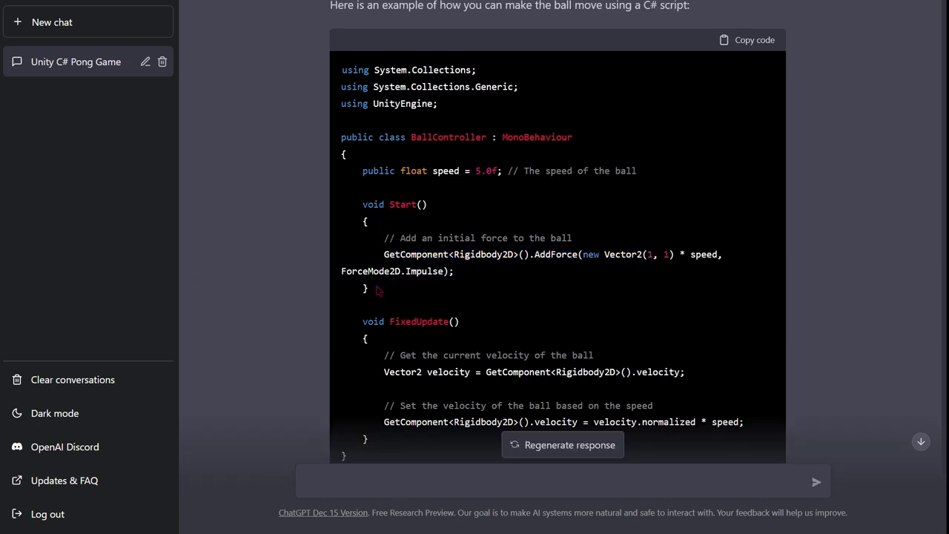
left_click_drag(384, 296, 351, 203)
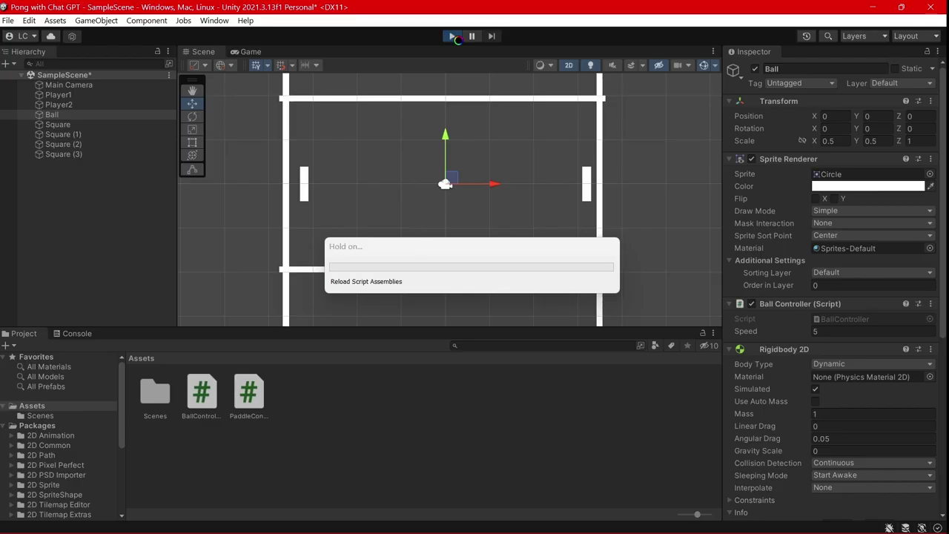
left_click(452, 36)
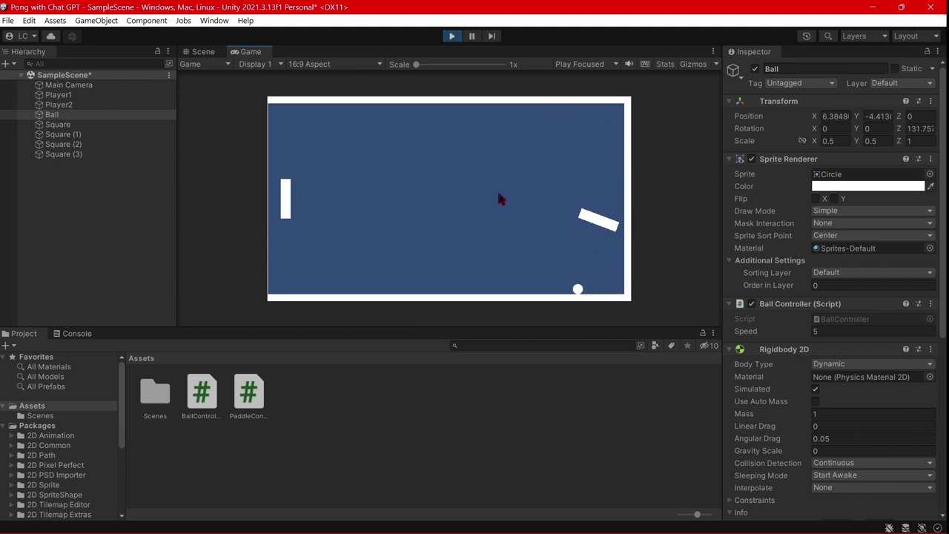
Move the left paddle up and down with W and S while watching the ball
key("s")
key("s")
key("w")
key("s")
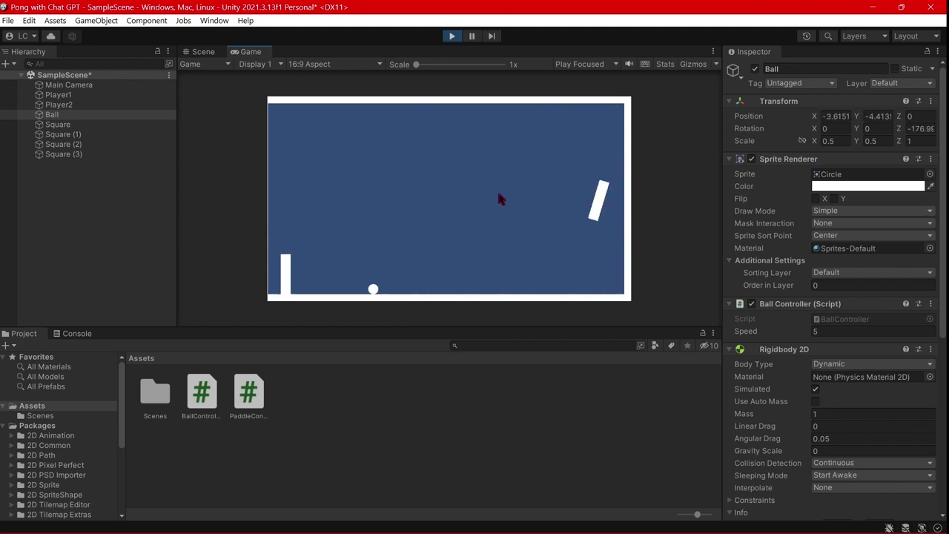
key("w")
key("s")
key("w")
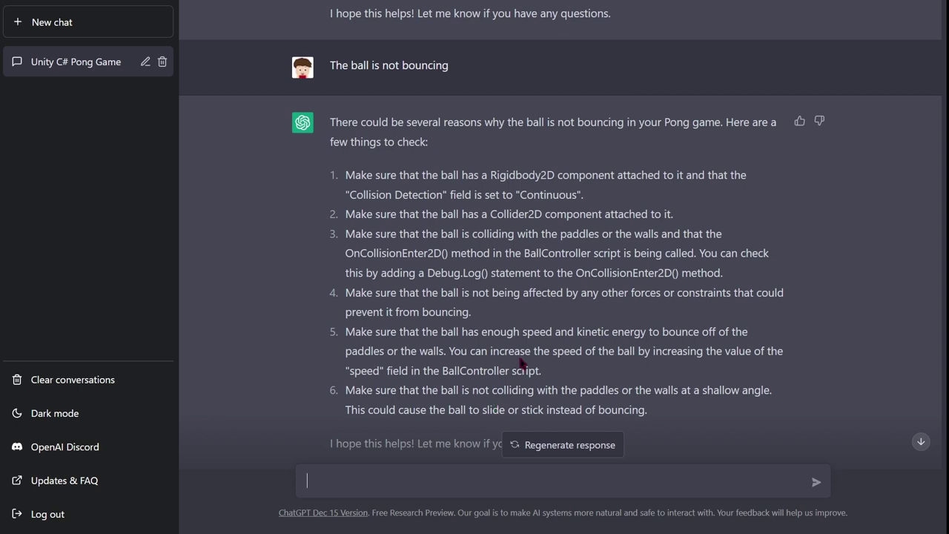
Read through ChatGPT's reply on why the ball is not bouncing
scroll(552, 313, "down", 2)
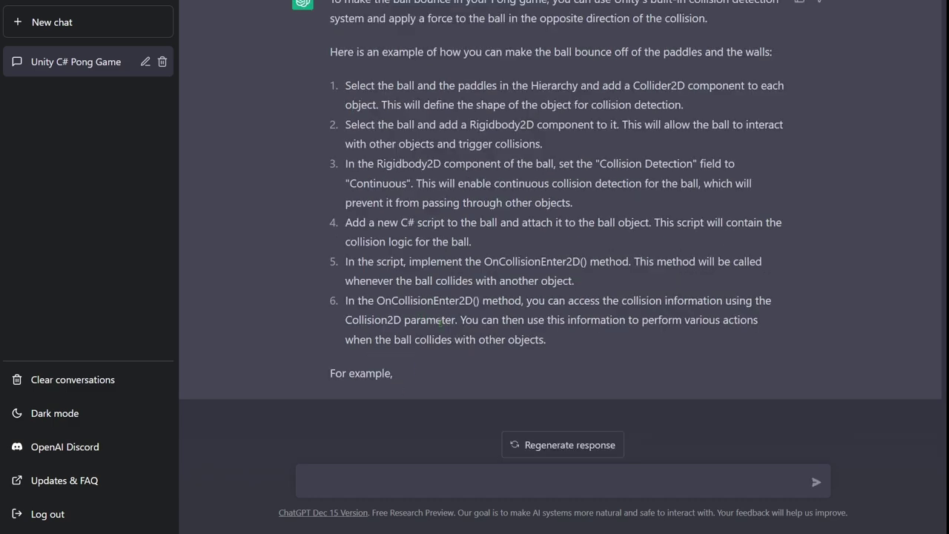
scroll(440, 321, "up", 4)
scroll(438, 321, "down", 4)
left_click_drag(331, 373, 420, 377)
left_click(421, 377)
scroll(482, 289, "up", 5)
scroll(477, 286, "down", 5)
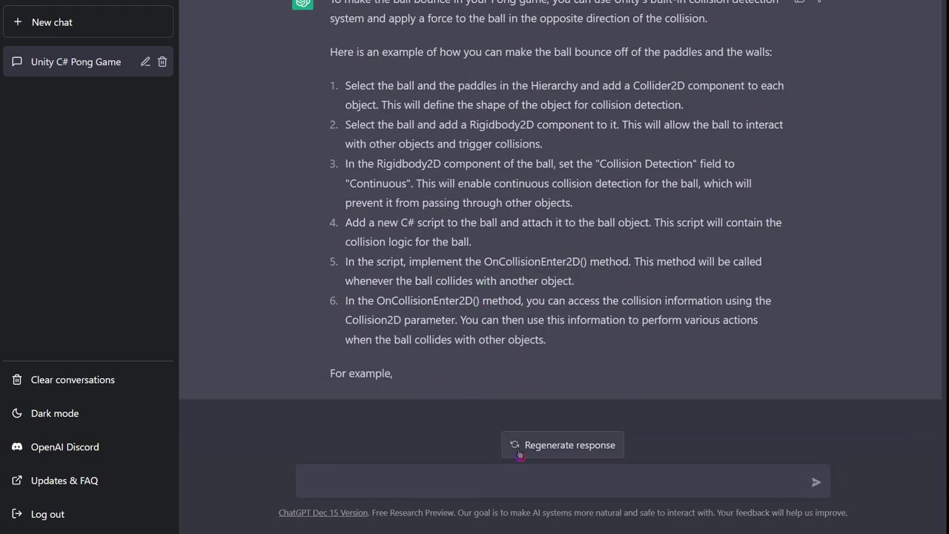
Regenerate the ball-bounce answer repeatedly through the network errors
left_click(520, 449)
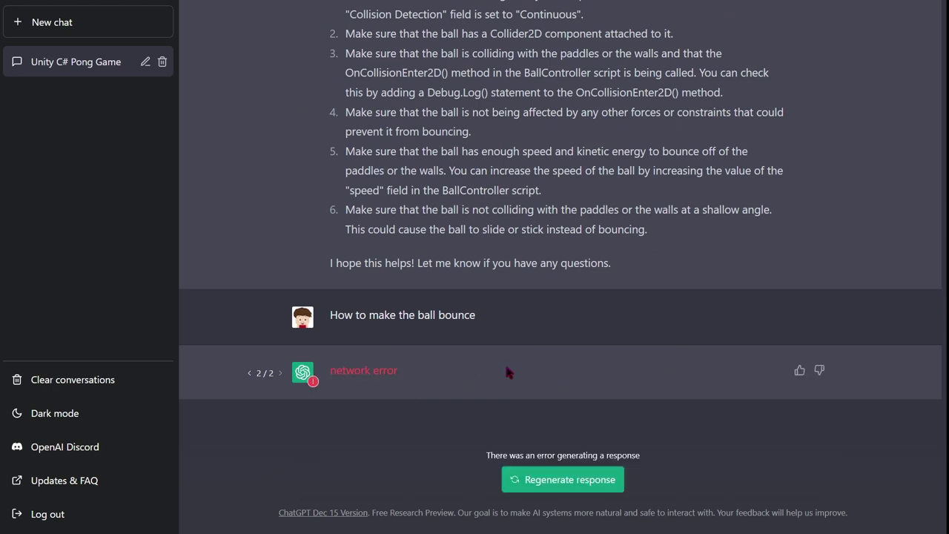
left_click(522, 476)
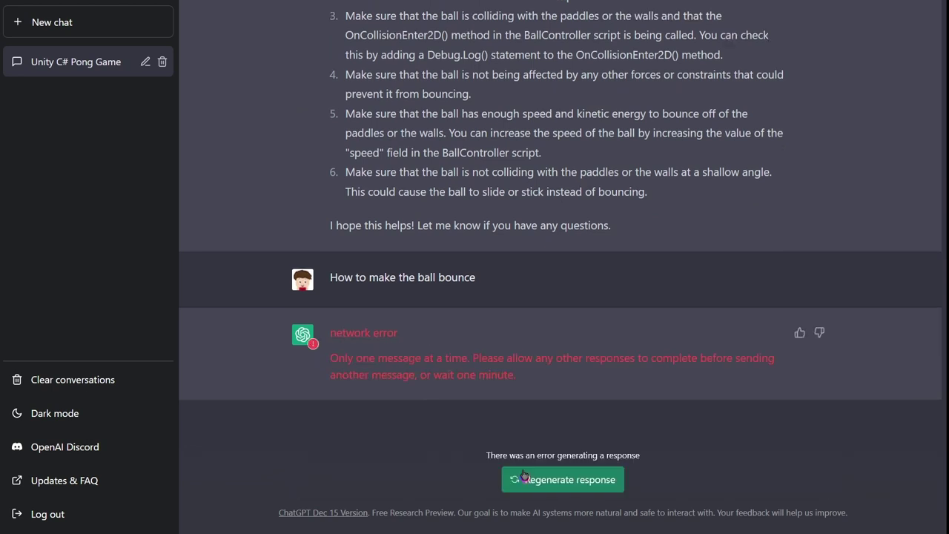
left_click(536, 479)
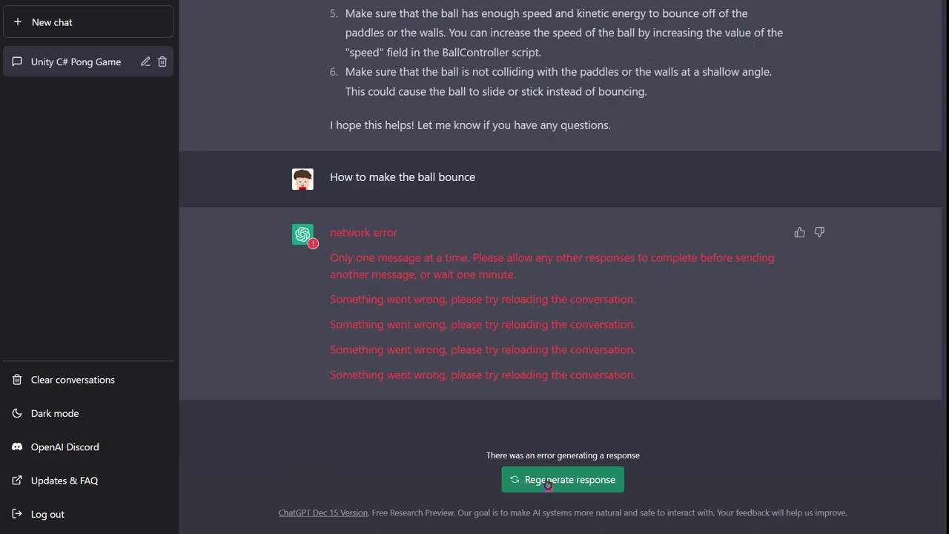
left_click(547, 480)
scroll(528, 366, "up", 4)
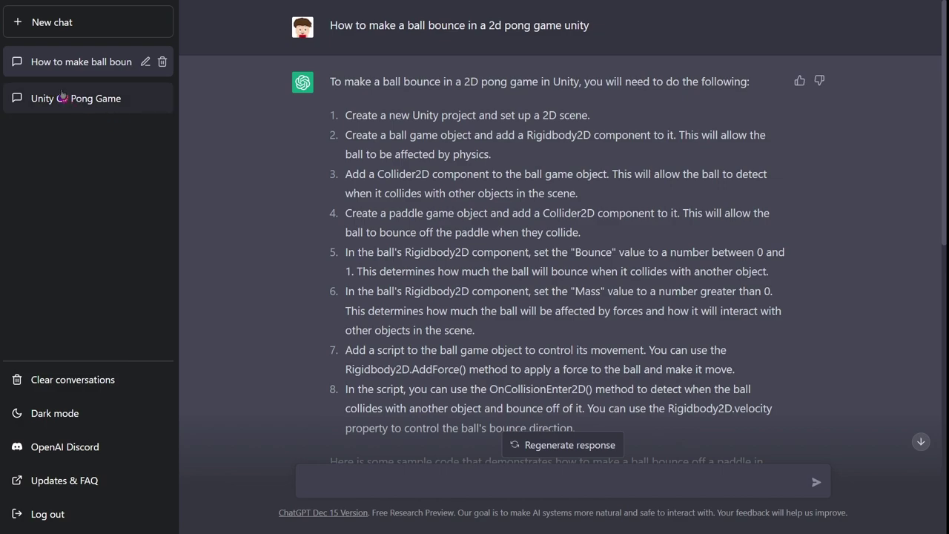
Open the Unity C# Pong Game conversation and read down to its unfinished example paragraph
left_click(63, 96)
scroll(489, 206, "down", 15)
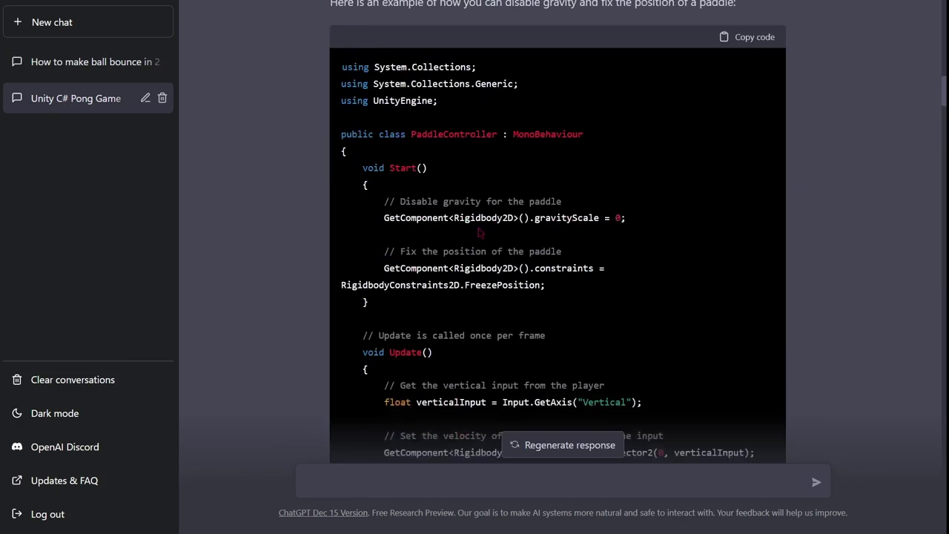
scroll(489, 206, "down", 5)
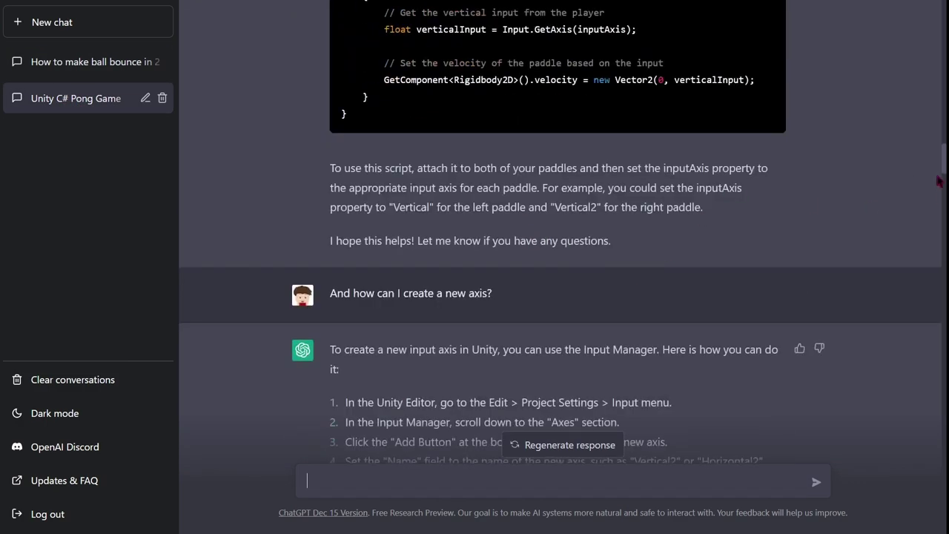
left_click_drag(946, 159, 941, 483)
scroll(630, 287, "down", 6)
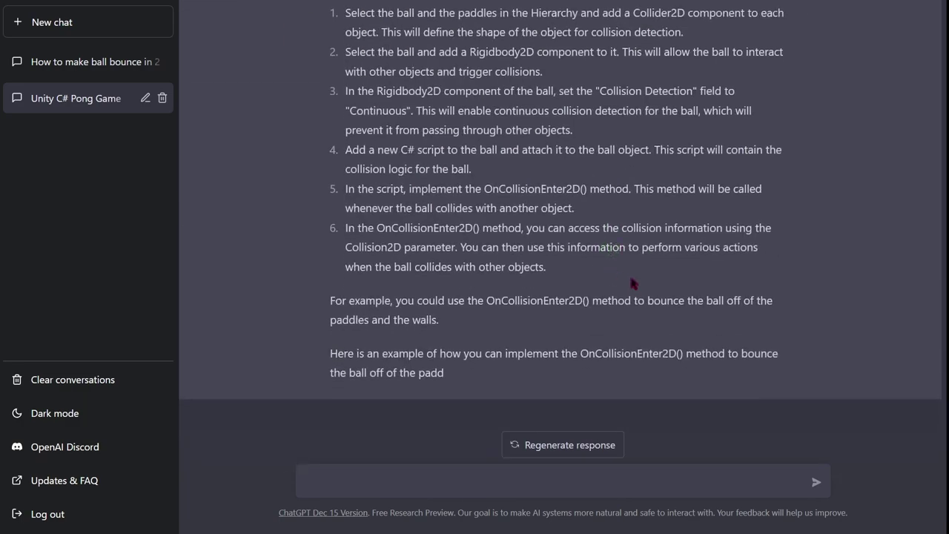
left_click_drag(450, 373, 331, 355)
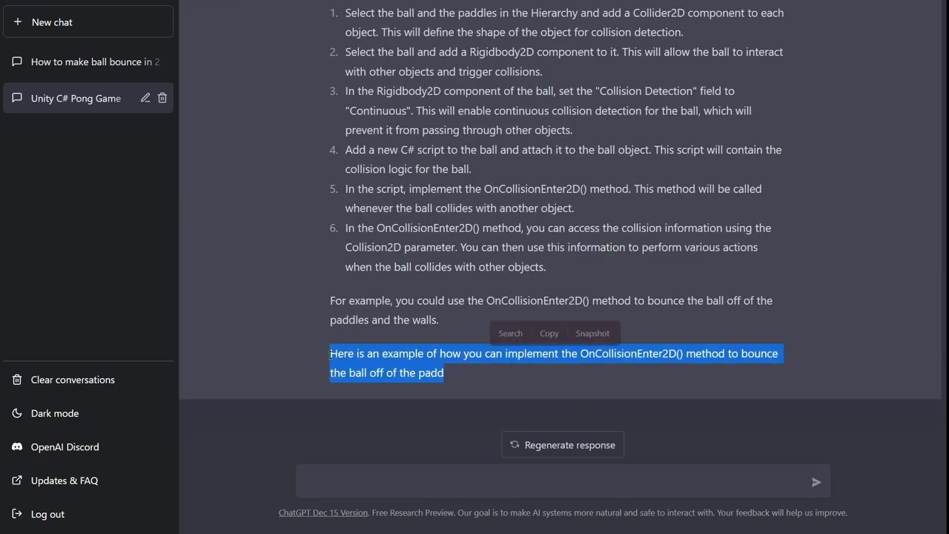
left_click(420, 359)
left_click(555, 445)
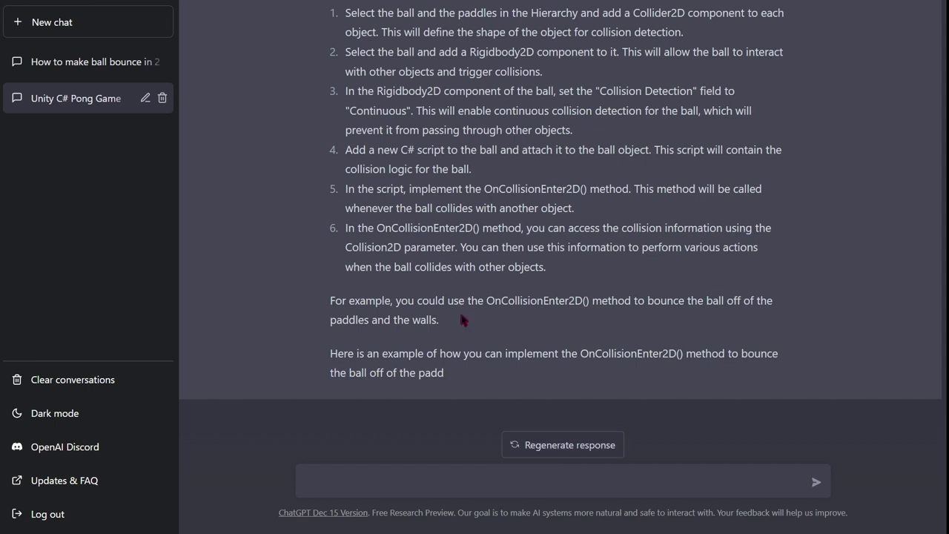
Switch to the earlier 'How to make ball bounce' conversation and scan its answer
left_click(95, 63)
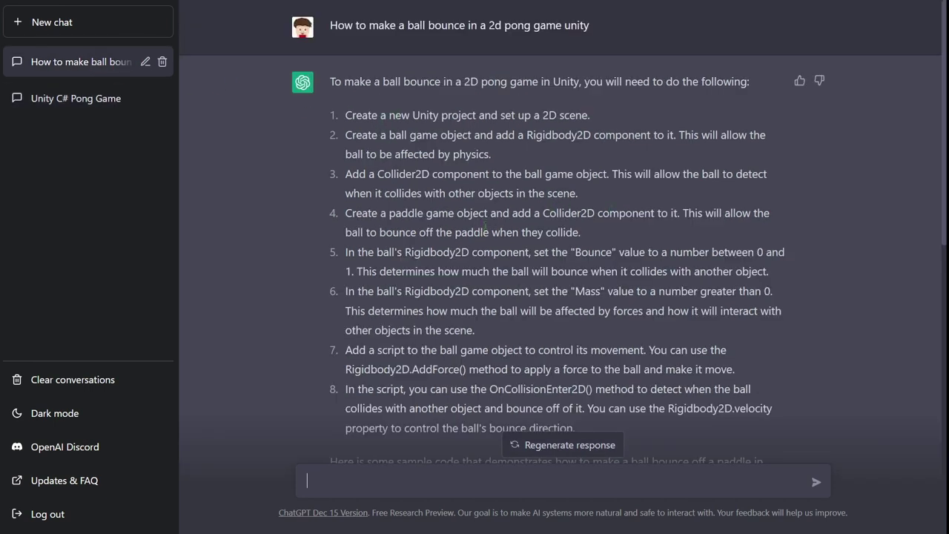
scroll(485, 229, "down", 2)
scroll(463, 221, "up", 2)
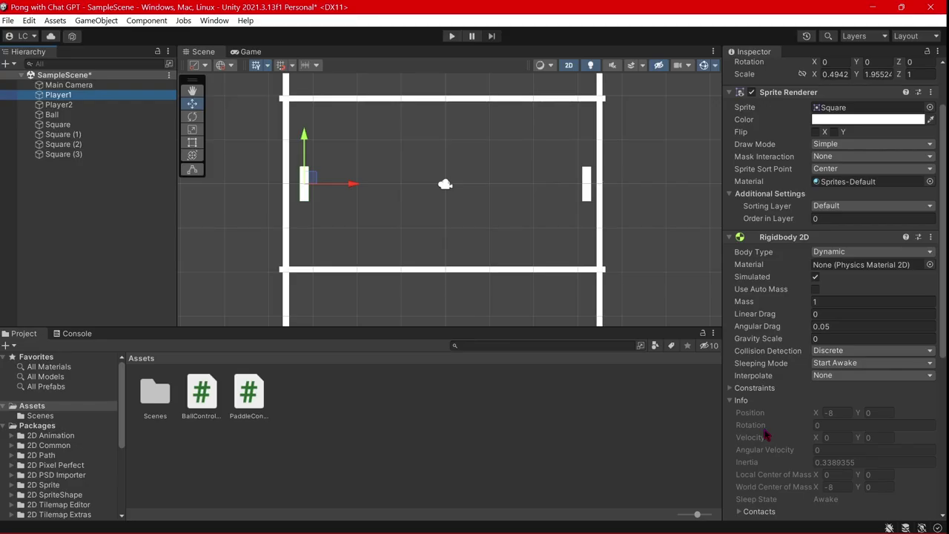
Expand the Constraints section of the paddle's Rigidbody 2D
scroll(772, 439, "down", 2)
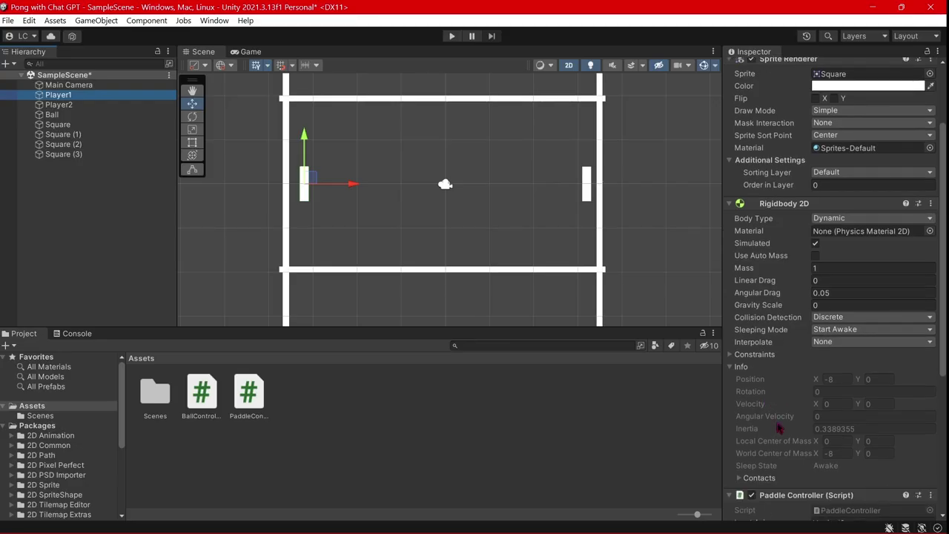
left_click(764, 445)
left_click(764, 445)
left_click(741, 321)
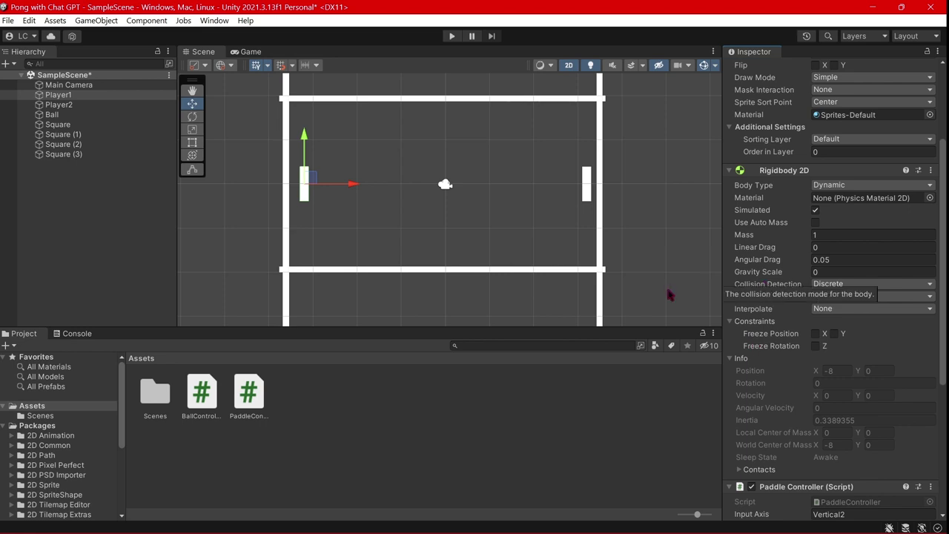
Create a Physic Material asset named 'Ball' in the Assets folder
right_click(348, 418)
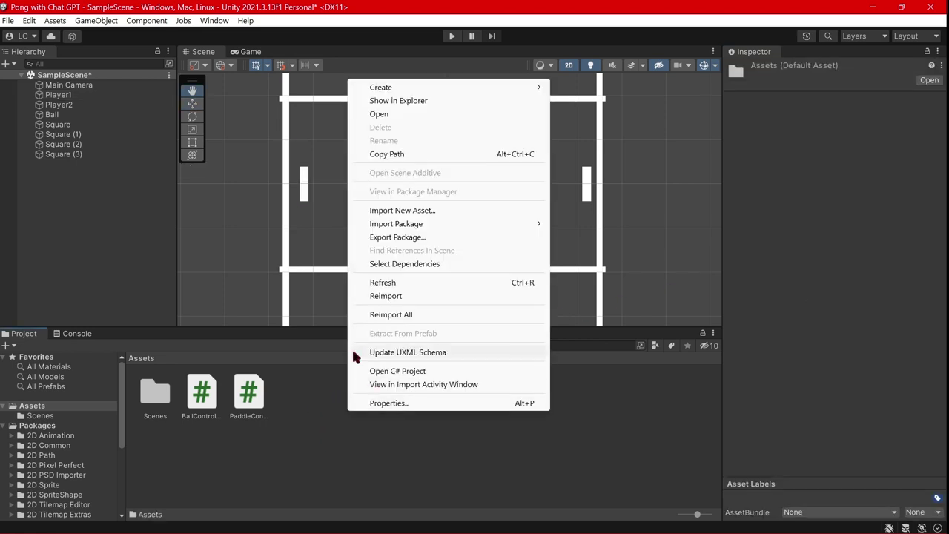
mouse_move(399, 88)
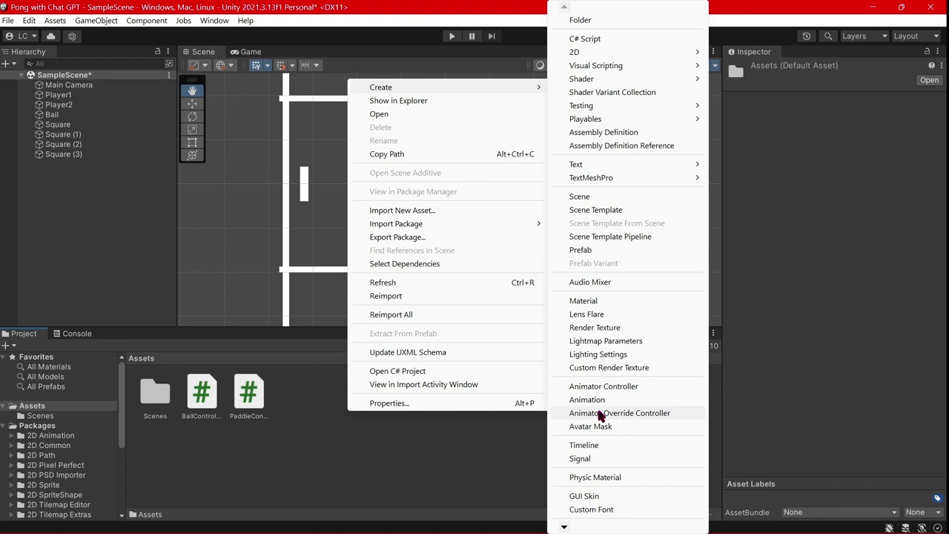
left_click(594, 477)
type("Ball")
key("Return")
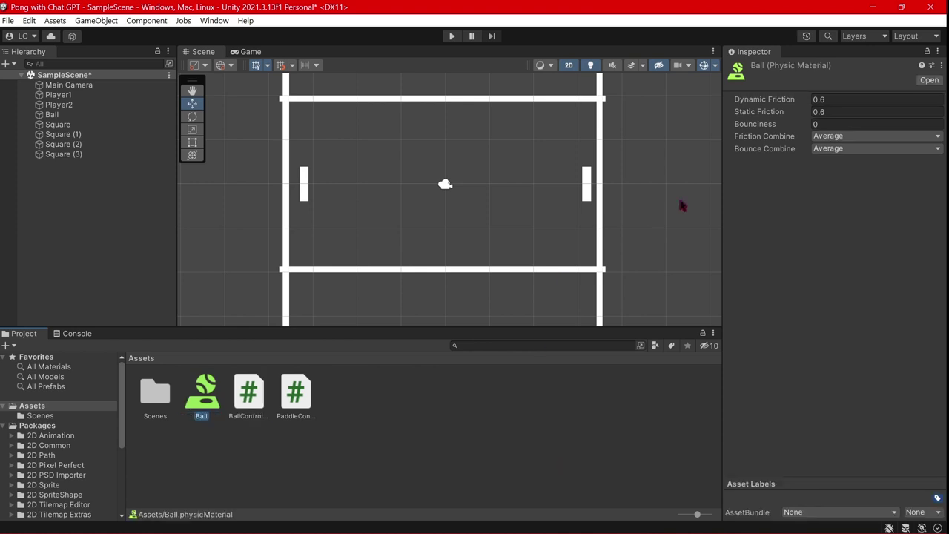
Set the Ball physic material's Bounciness to 0.5 and drag it onto the Ball's Rigidbody 2D Material
left_click(832, 122)
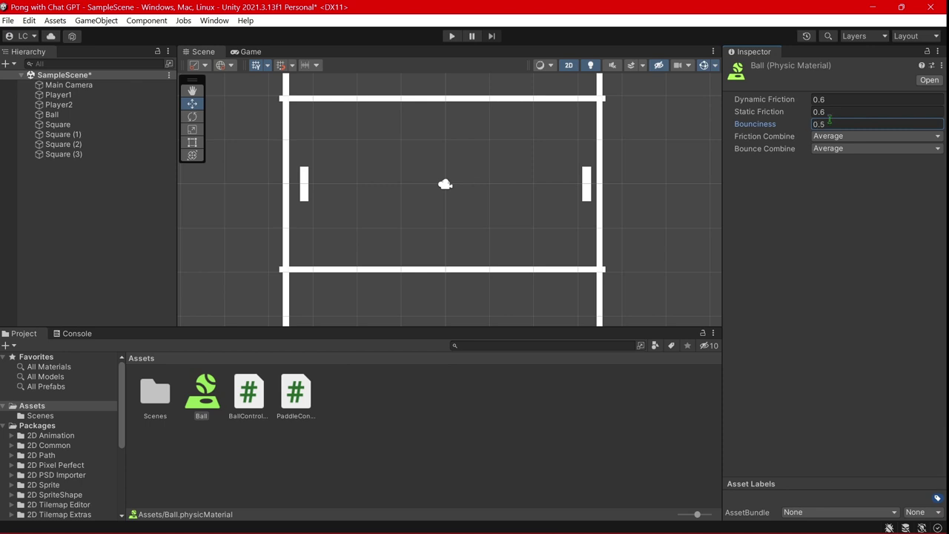
left_click(81, 116)
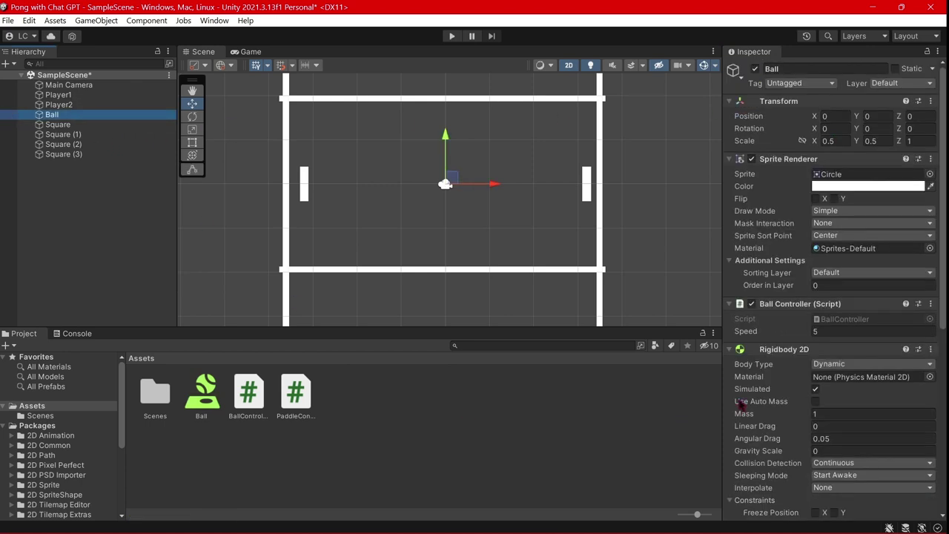
left_click(190, 399)
left_click_drag(190, 399, 798, 363)
Try the object picker on the Rigidbody 2D and Circle Collider 2D Material slots without choosing anything
scroll(798, 364, "down", 3)
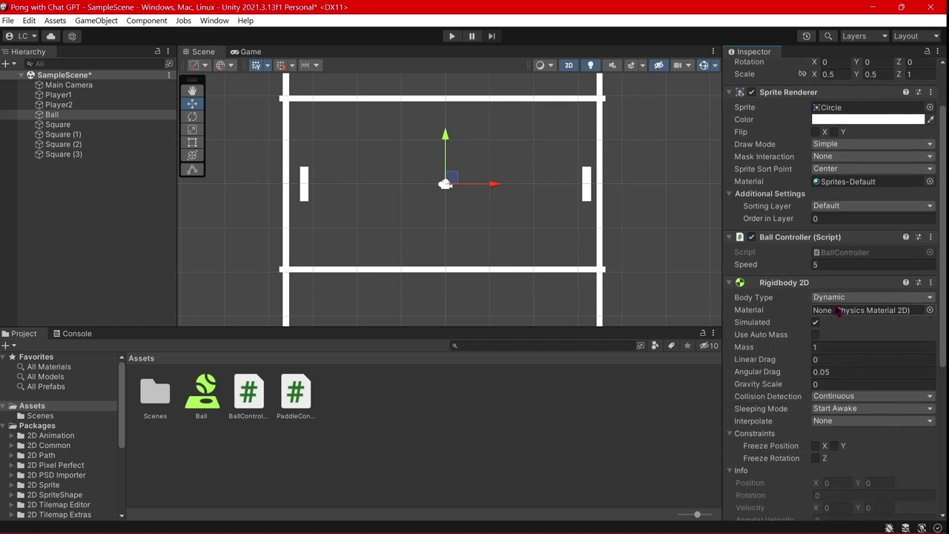
left_click(930, 310)
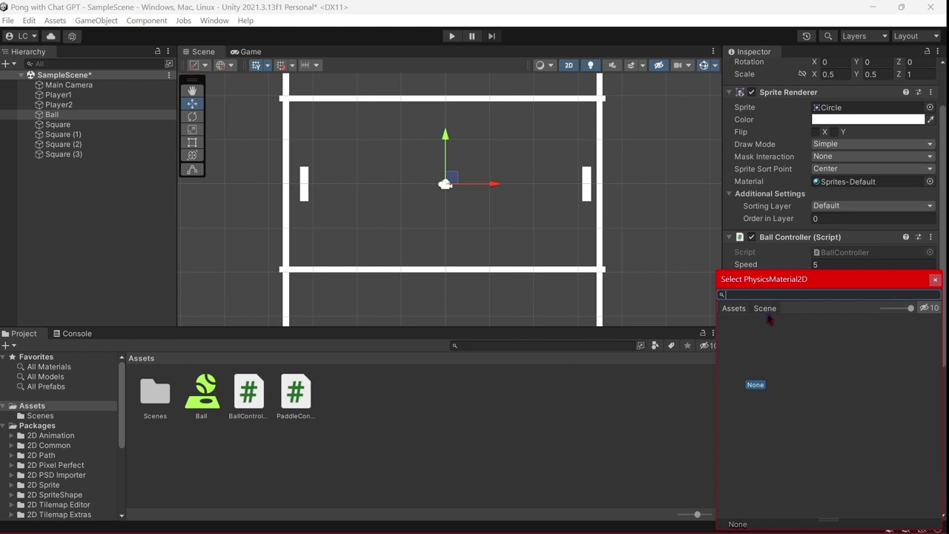
key("Escape")
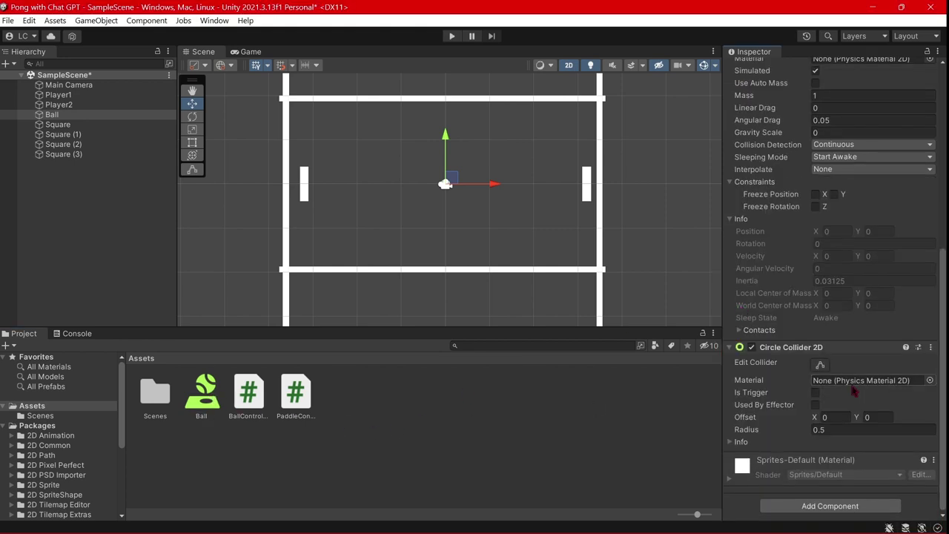
left_click(931, 379)
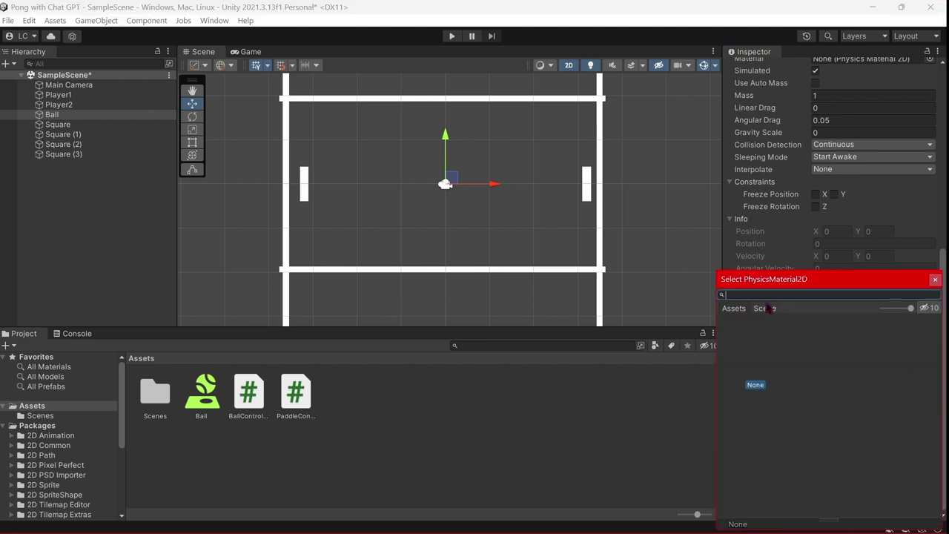
left_click(210, 398)
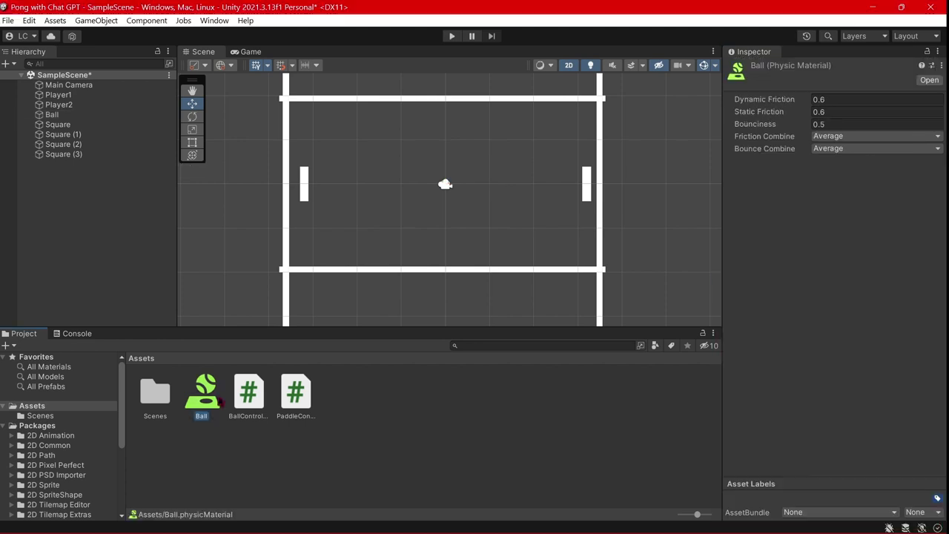
Delete the Ball material and create a New Physics Material 2D with the default name
key("Delete")
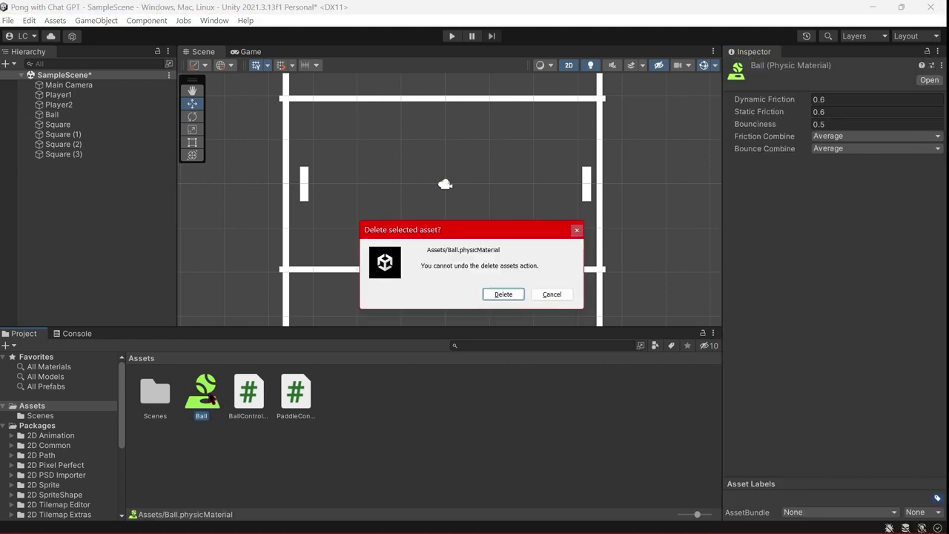
key("Return")
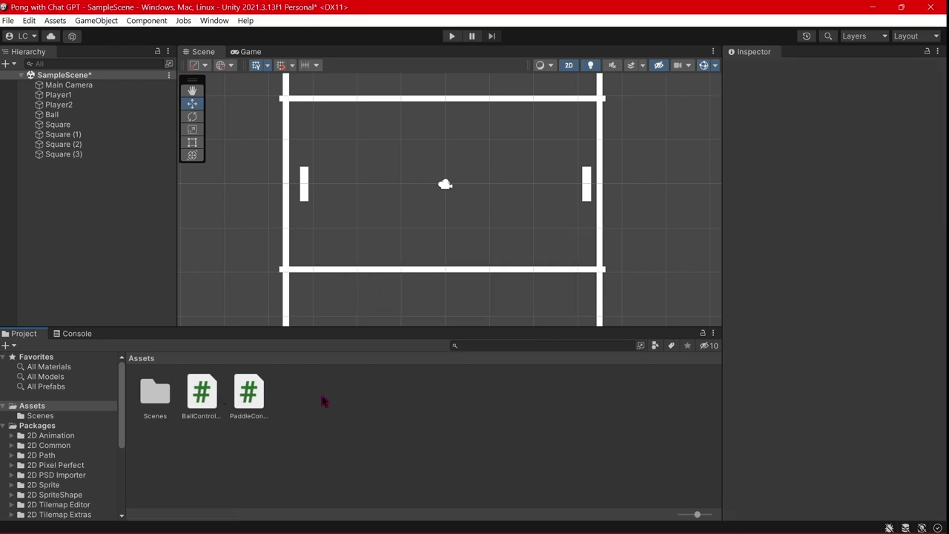
right_click(322, 398)
mouse_move(425, 75)
mouse_move(610, 52)
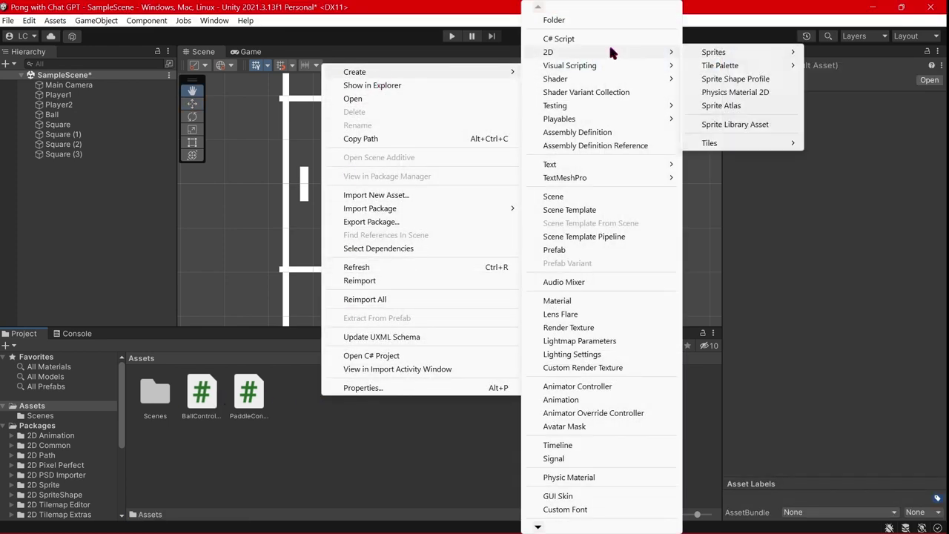
left_click(723, 94)
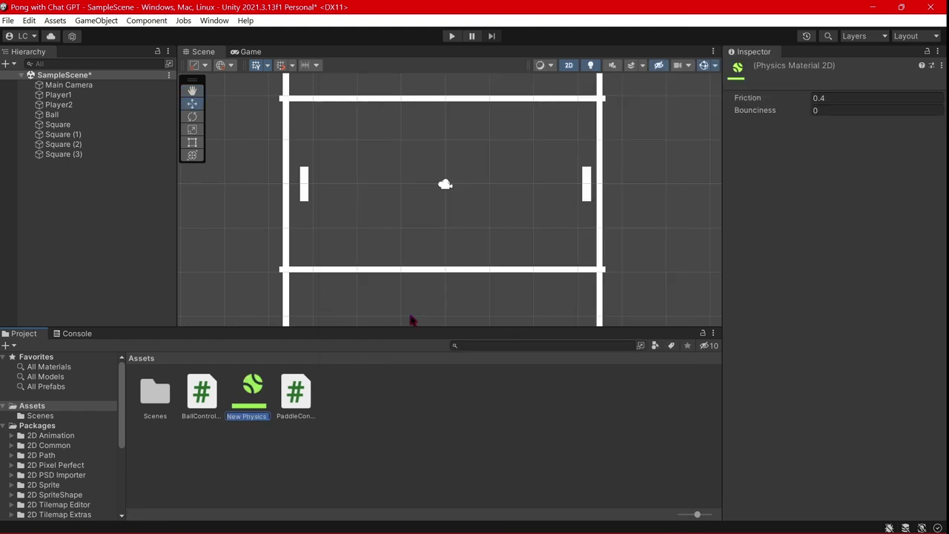
key("Return")
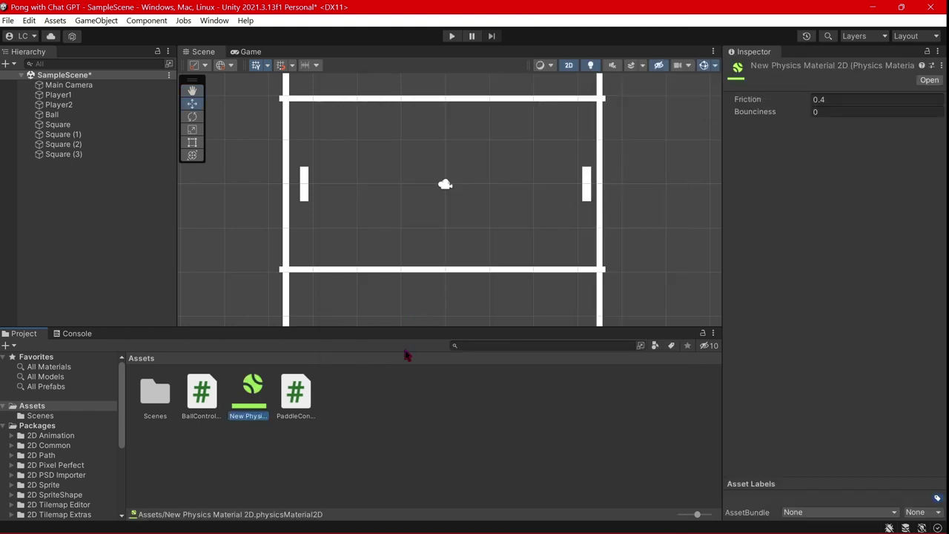
Give the new material Bounciness 0.5 and assign it to the Ball's Circle Collider 2D Material
left_click(829, 111)
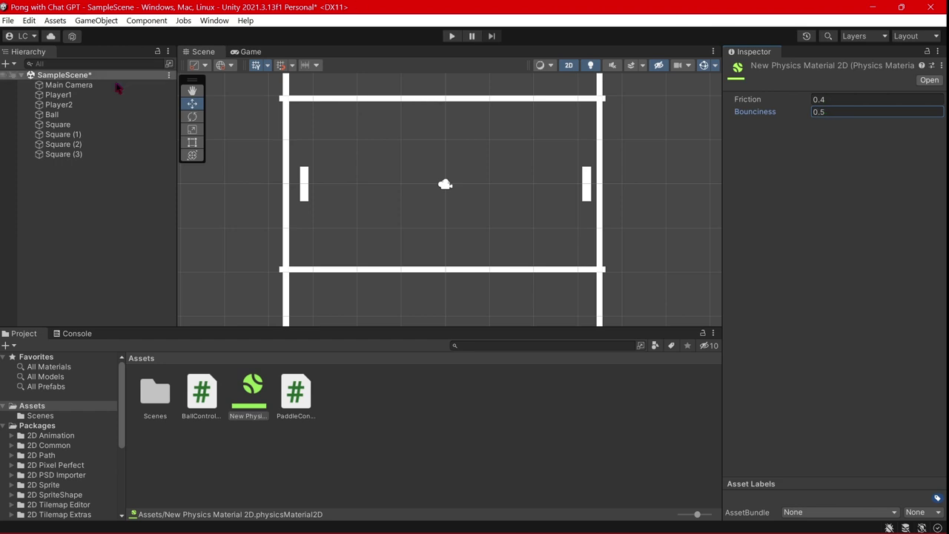
left_click(87, 115)
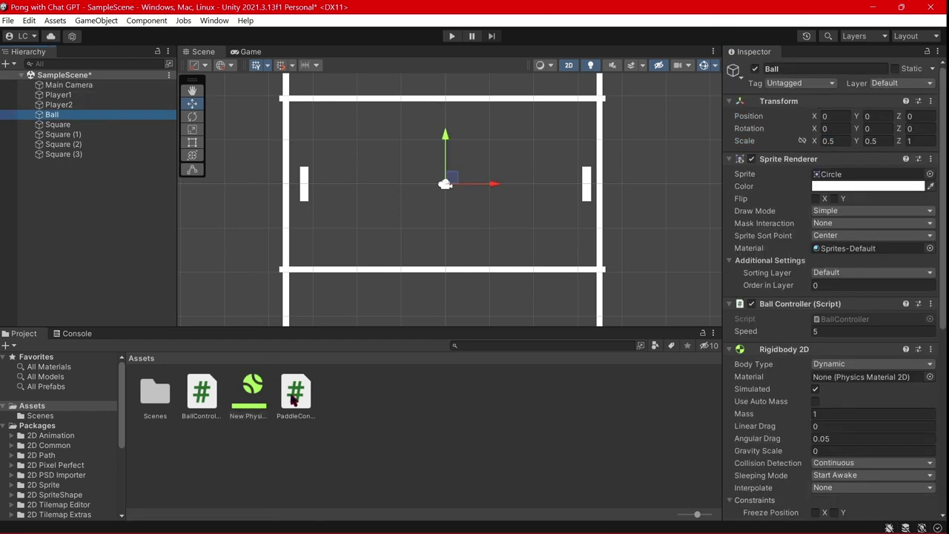
scroll(792, 343, "down", 4)
scroll(793, 343, "down", 3)
left_click_drag(241, 398, 844, 437)
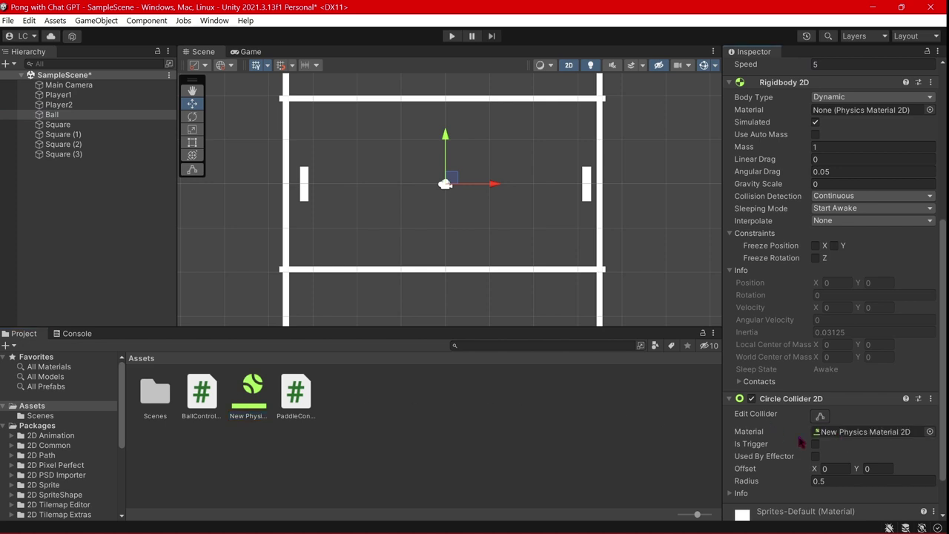
key("ctrl+p")
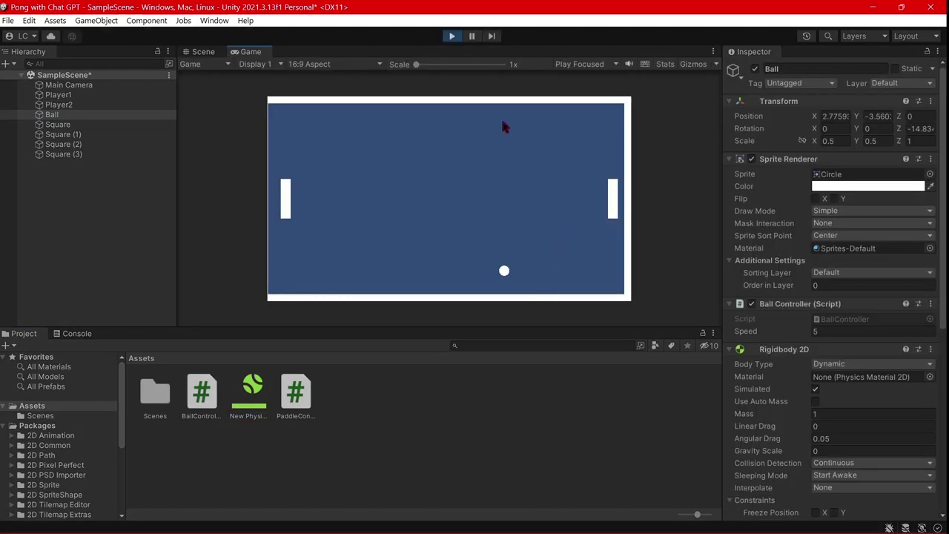
key("s")
key("w")
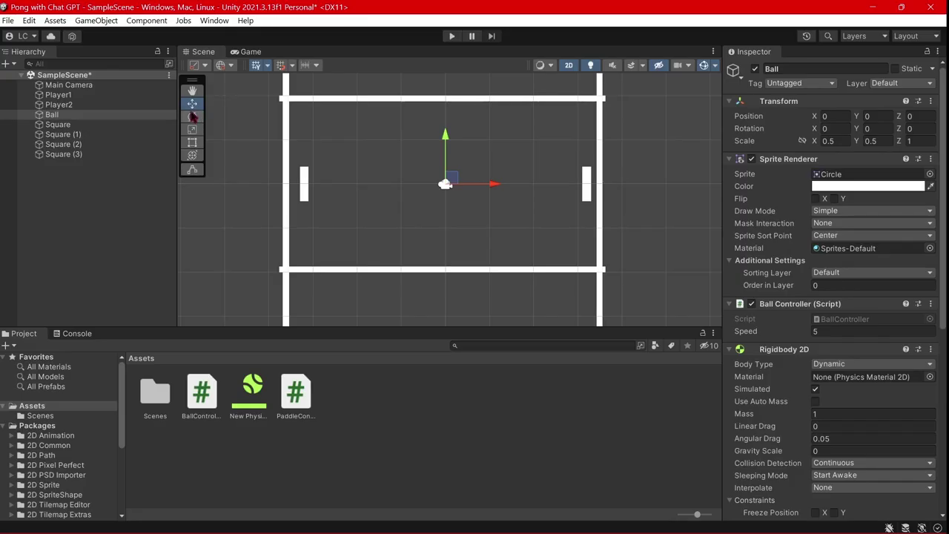
Freeze Z rotation in the Rigidbody 2D constraints of both Player1 and Player2
left_click(80, 96)
left_click(82, 105, "ctrl")
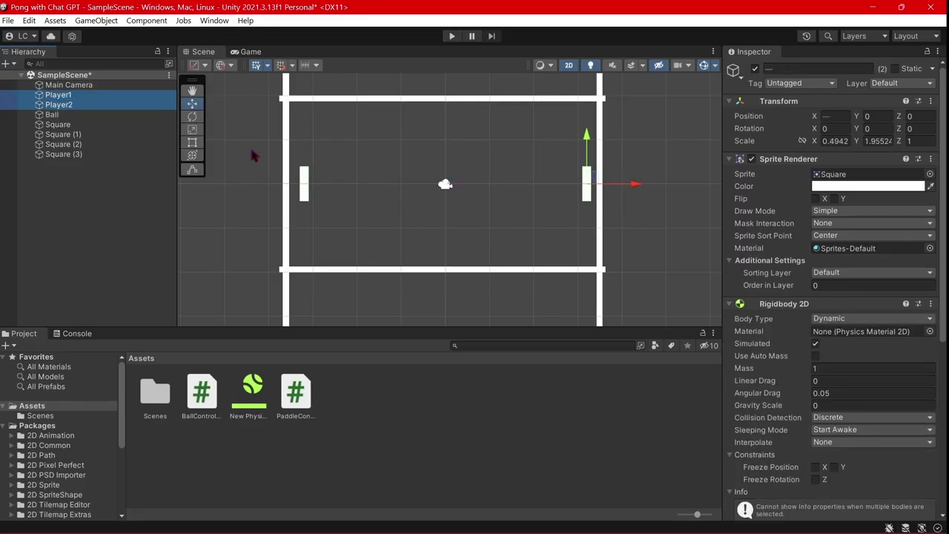
scroll(762, 412, "down", 1)
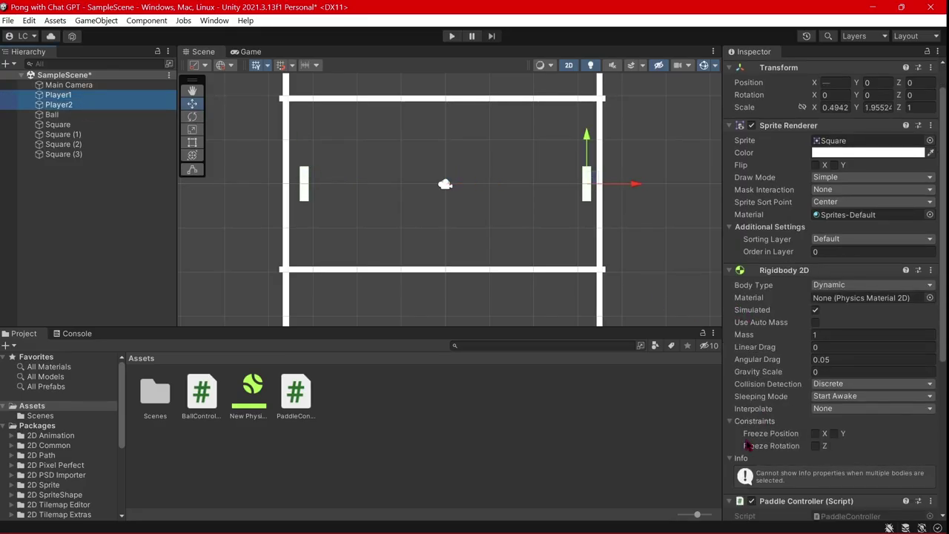
left_click(816, 446)
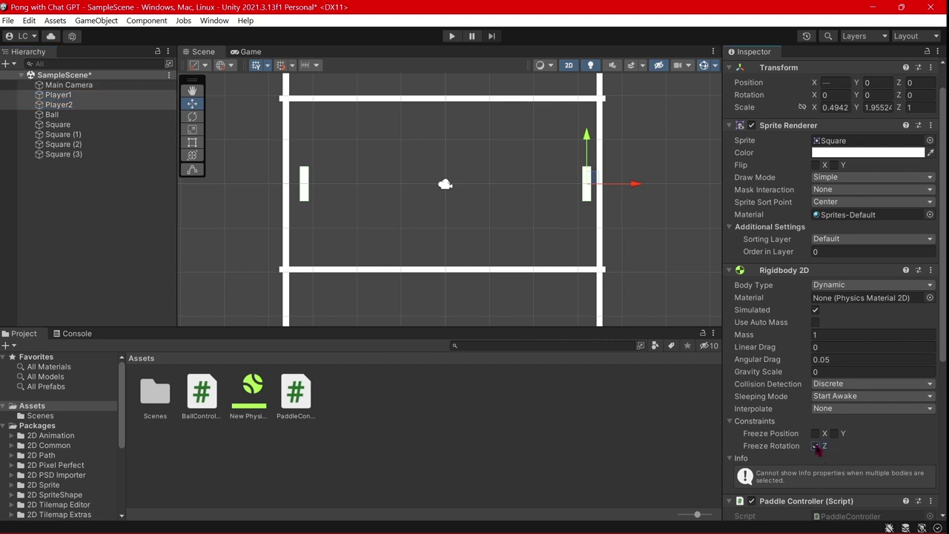
Play the game, steering the paddles with W/S and Up/Down so the left paddle returns the ball
key("ctrl+p")
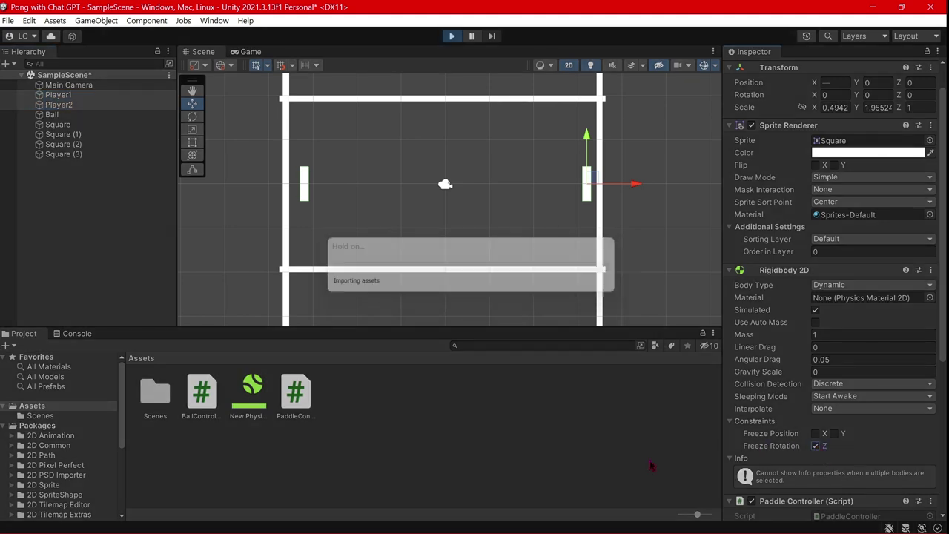
key("w")
key("Up")
key("Down")
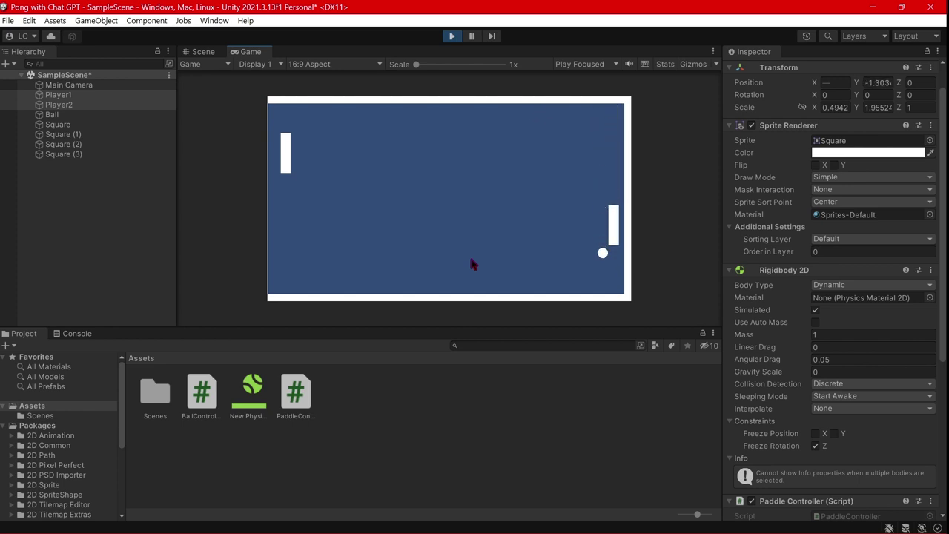
key("Down")
key("s")
key("w")
key("s")
key("w")
key("s")
key("w")
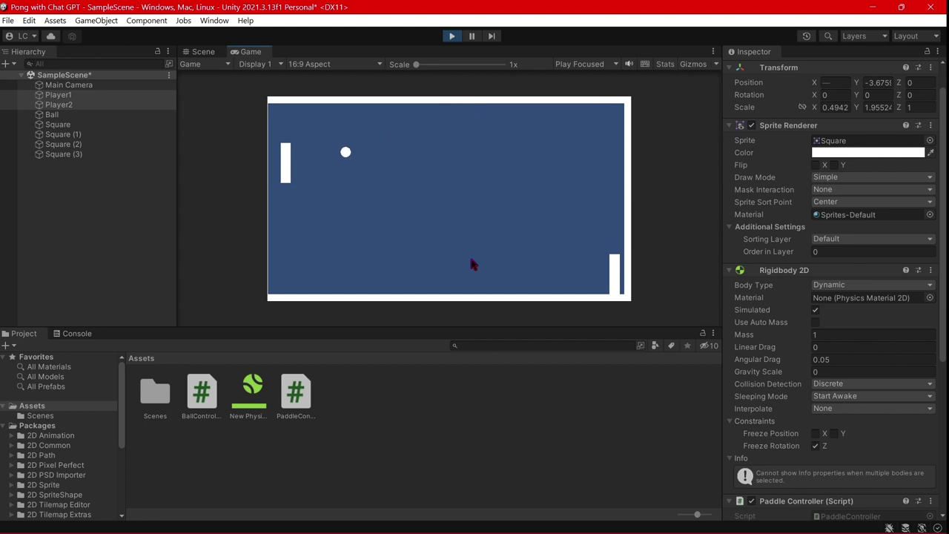
key("s")
key("w")
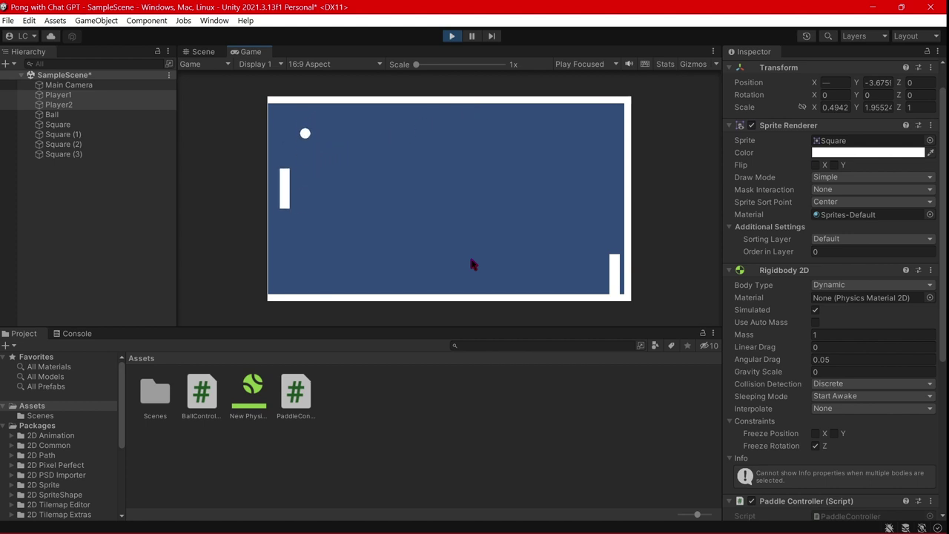
Stop the game and freeze Position X on both Player1 and Player2 Rigidbody 2D components
left_click(448, 37)
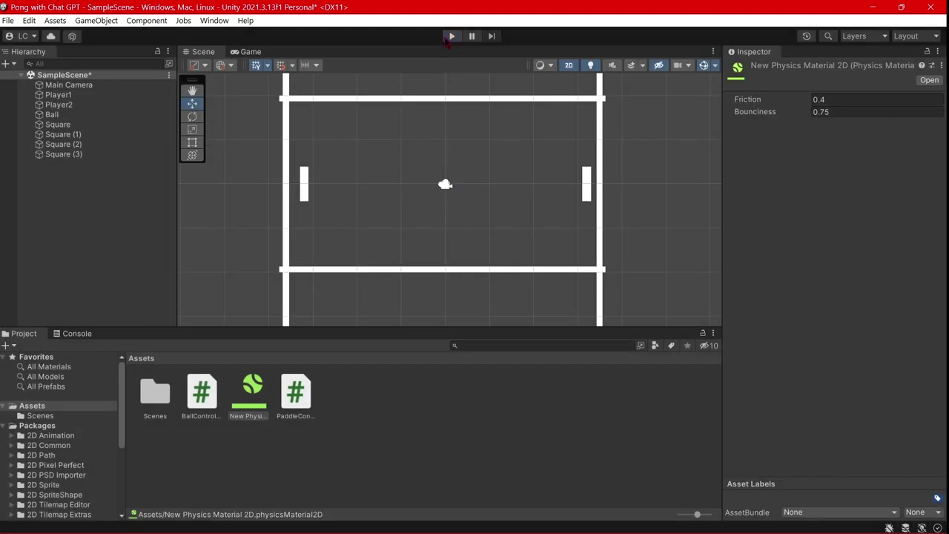
left_click(73, 94)
left_click(82, 104, "ctrl")
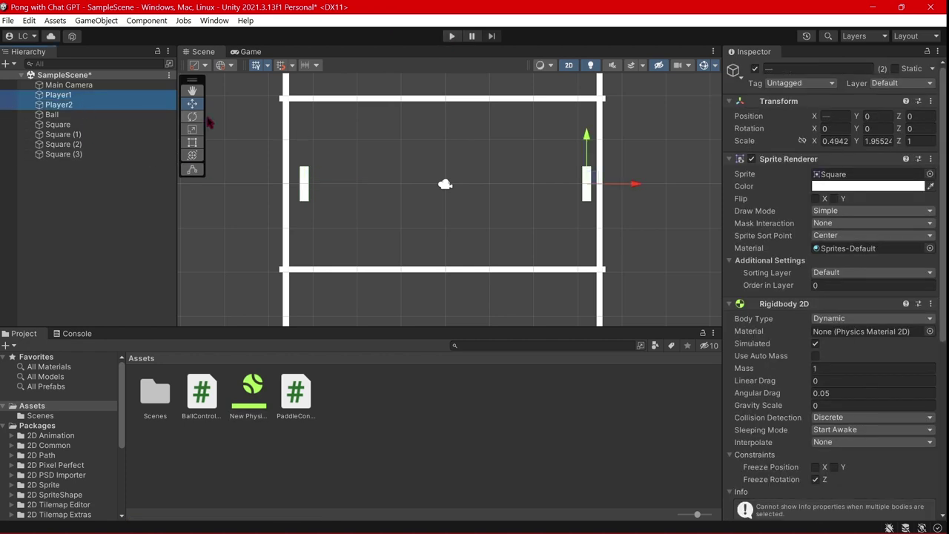
scroll(773, 315, "down", 5)
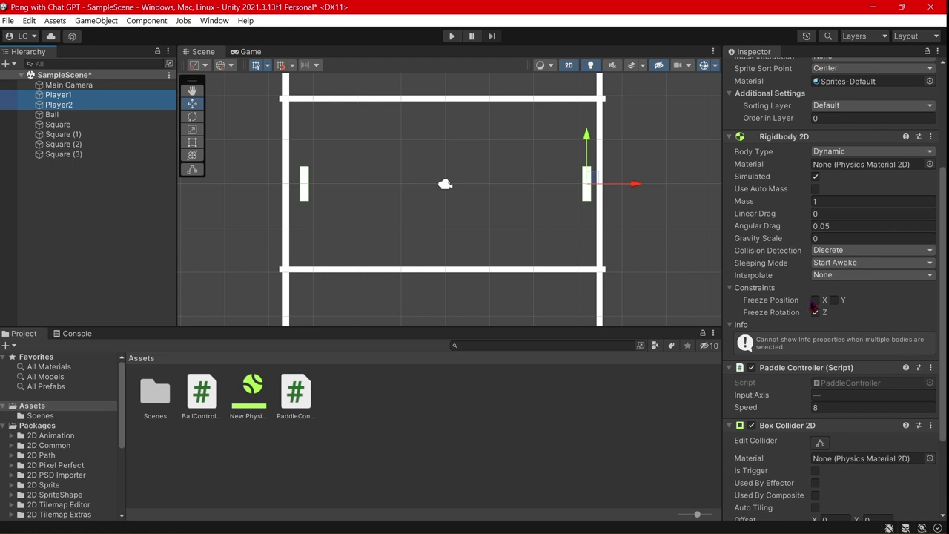
left_click(815, 301)
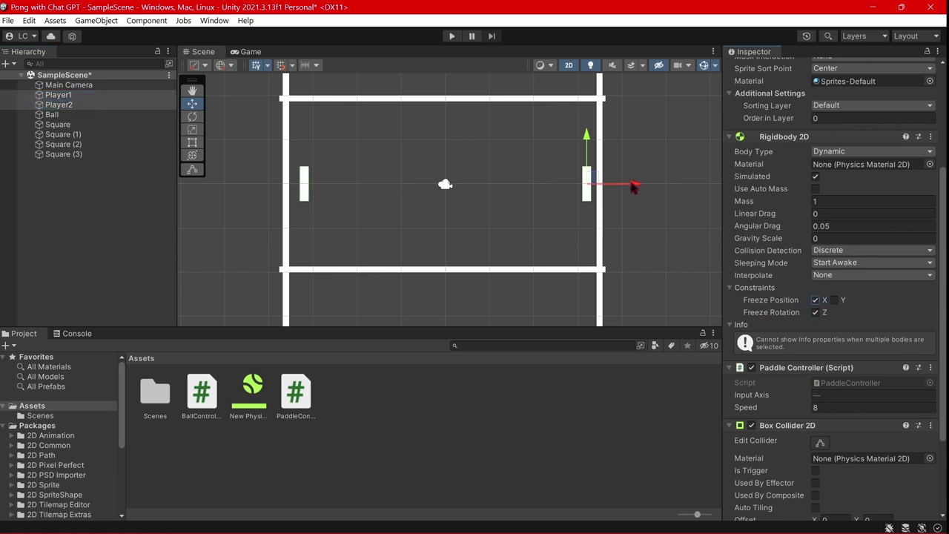
left_click_drag(632, 185, 634, 185)
Scroll to ChatGPT's BallController code and select the goal-check lines inside OnTriggerEnter2D
left_click(451, 36)
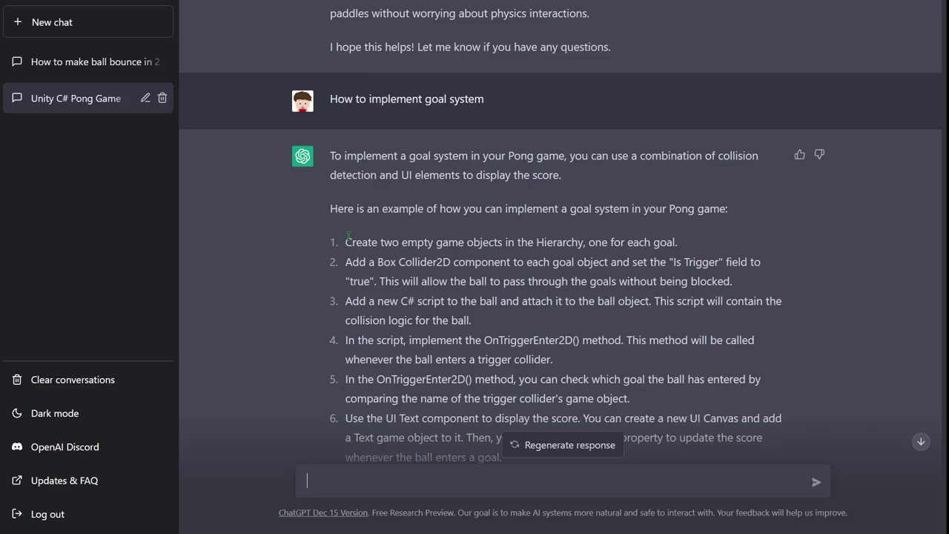
scroll(430, 197, "down", 4)
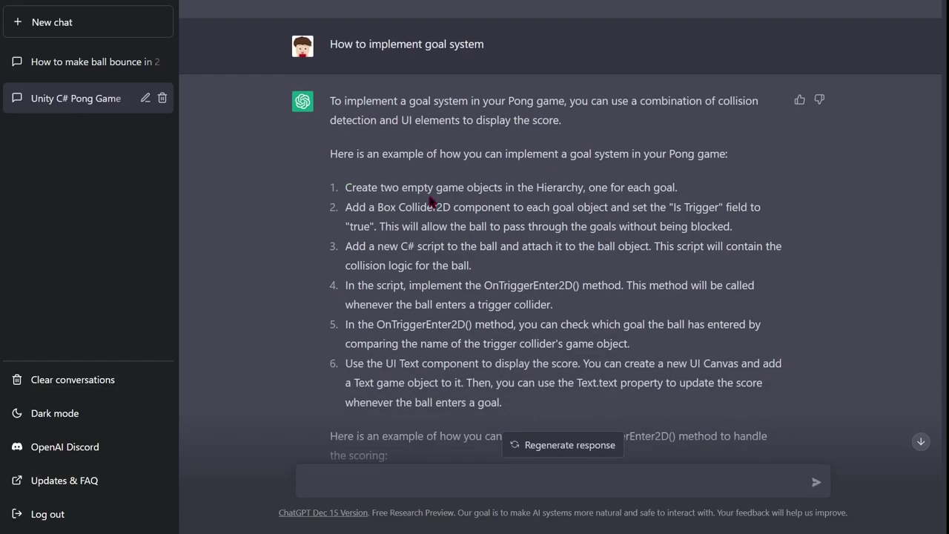
scroll(446, 193, "down", 2)
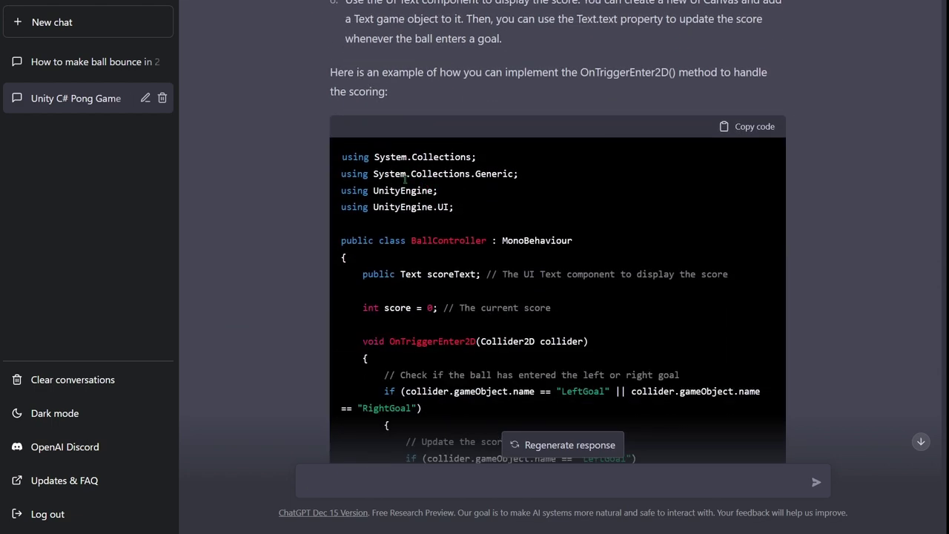
scroll(407, 185, "down", 2)
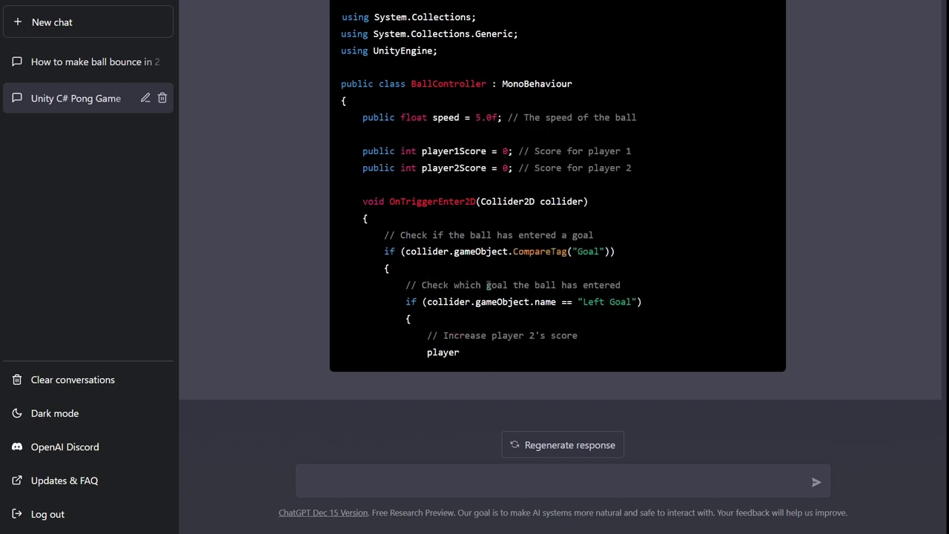
scroll(494, 289, "up", 4)
scroll(422, 216, "down", 4)
left_click_drag(460, 365, 385, 219)
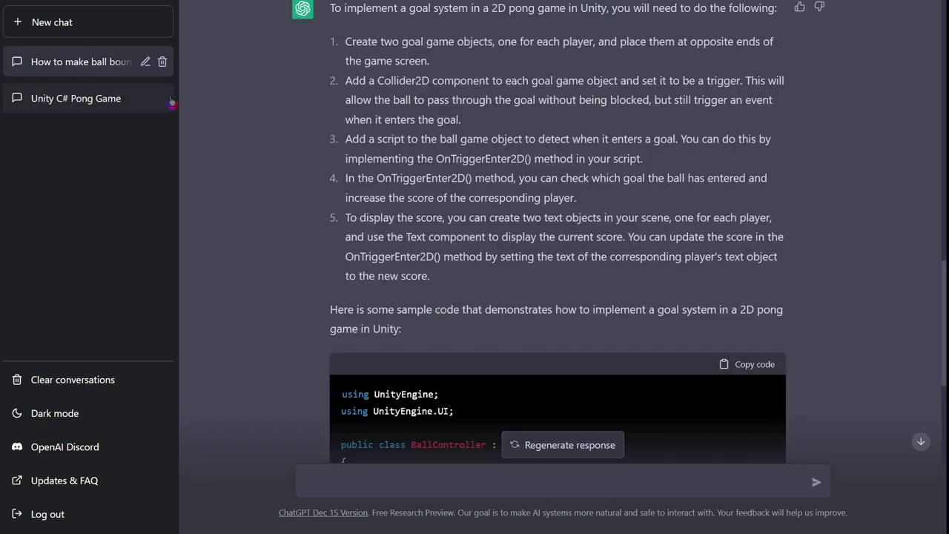
Review the 'How to make ball bounce' chat's goal code and send a question about restarting the scene
scroll(467, 82, "down", 20)
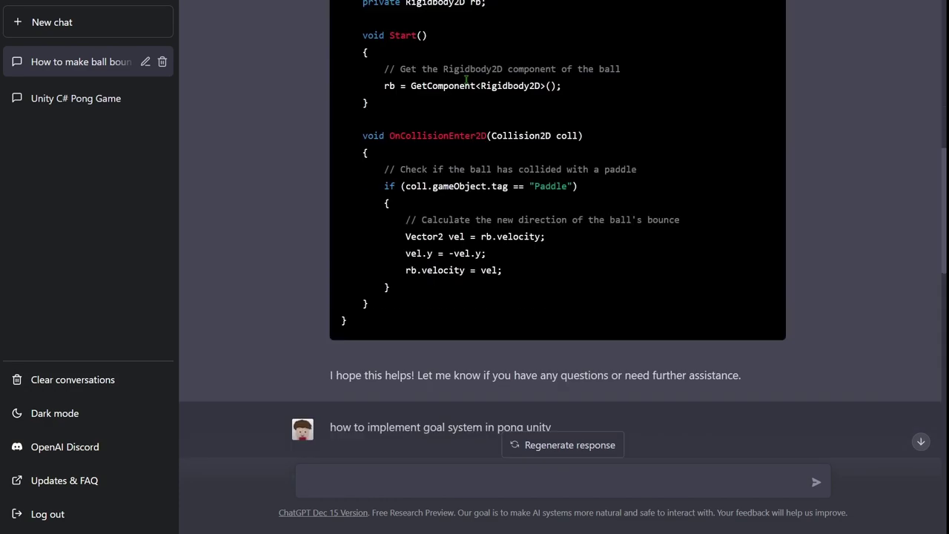
scroll(466, 143, "up", 3)
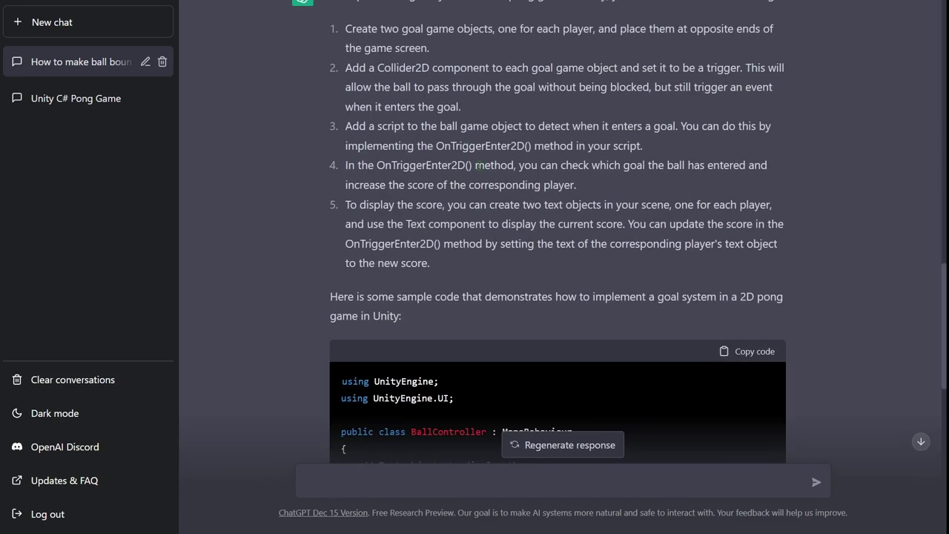
scroll(489, 206, "down", 10)
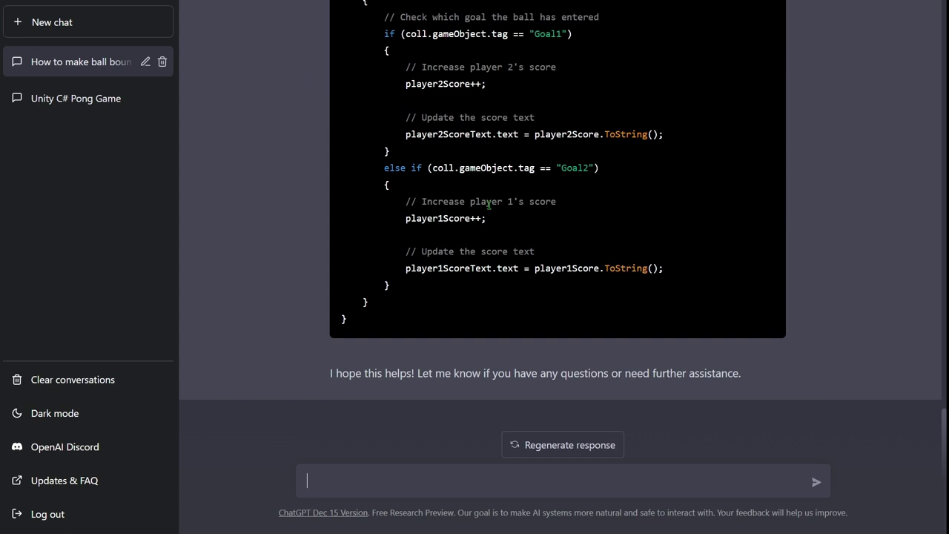
scroll(384, 333, "up", 1)
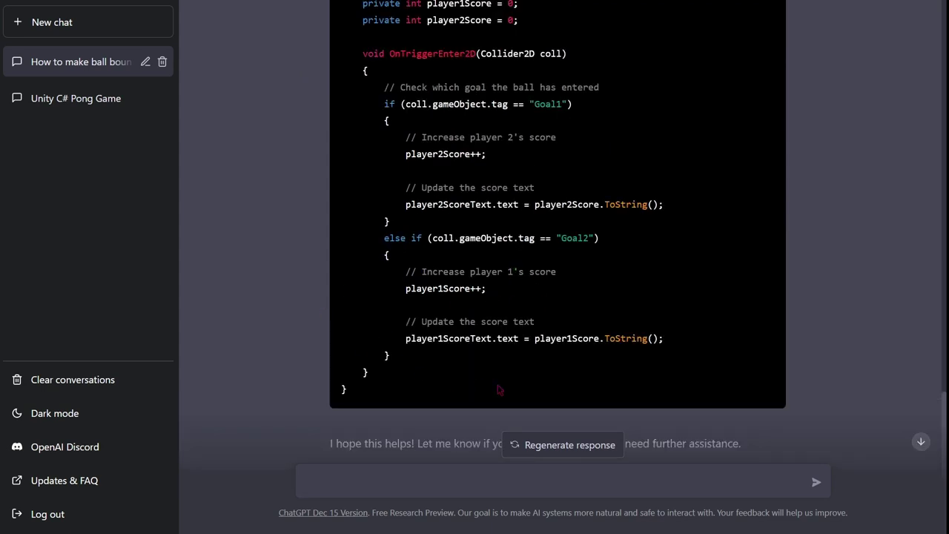
scroll(595, 314, "up", 4)
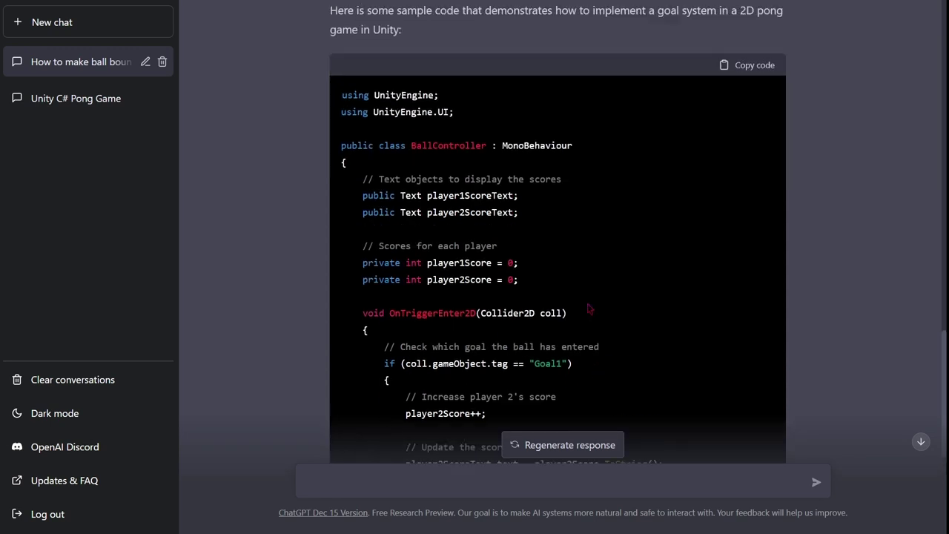
scroll(586, 308, "down", 5)
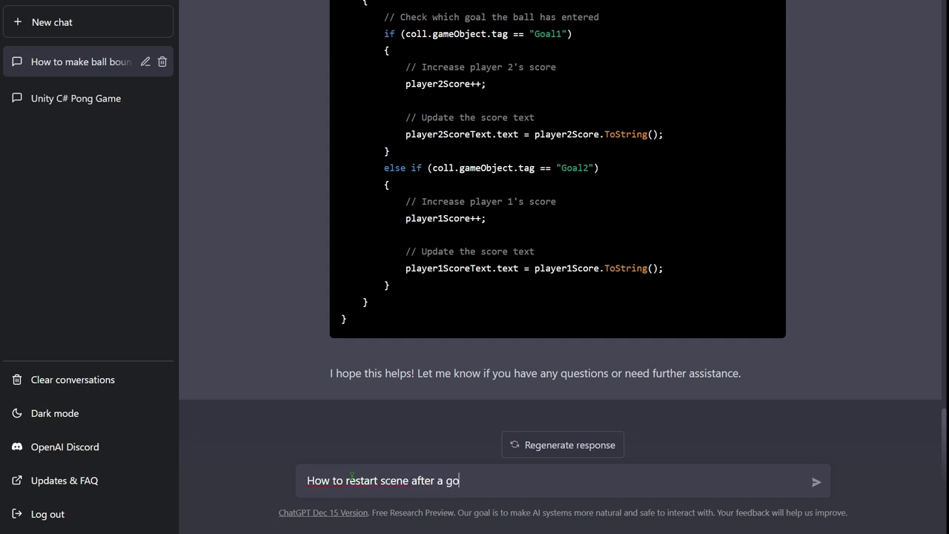
key("Return")
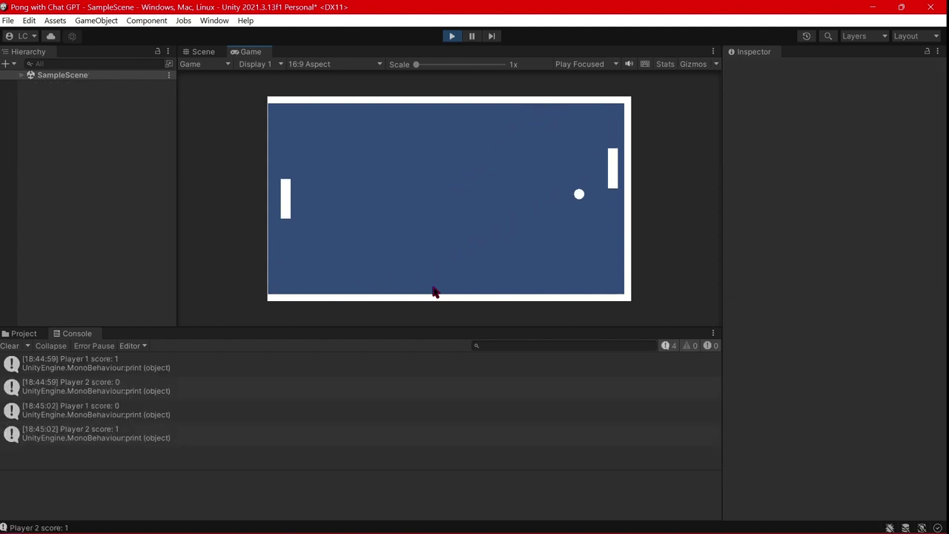
Play Pong, steering both paddles with W/S and Up/Down while goals log scores to the Console
key("w")
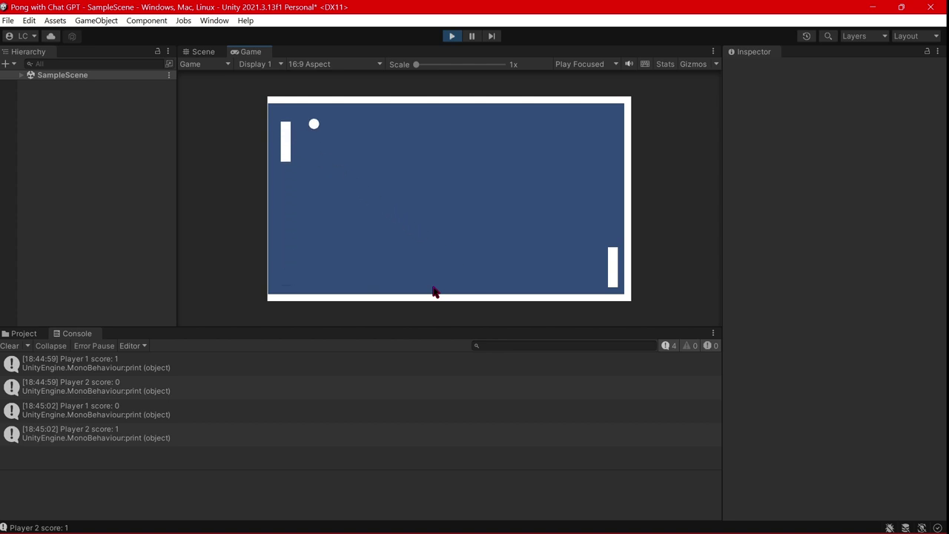
key("Down")
key("s")
key("w")
key("Up")
key("Up")
key("Down")
key("s")
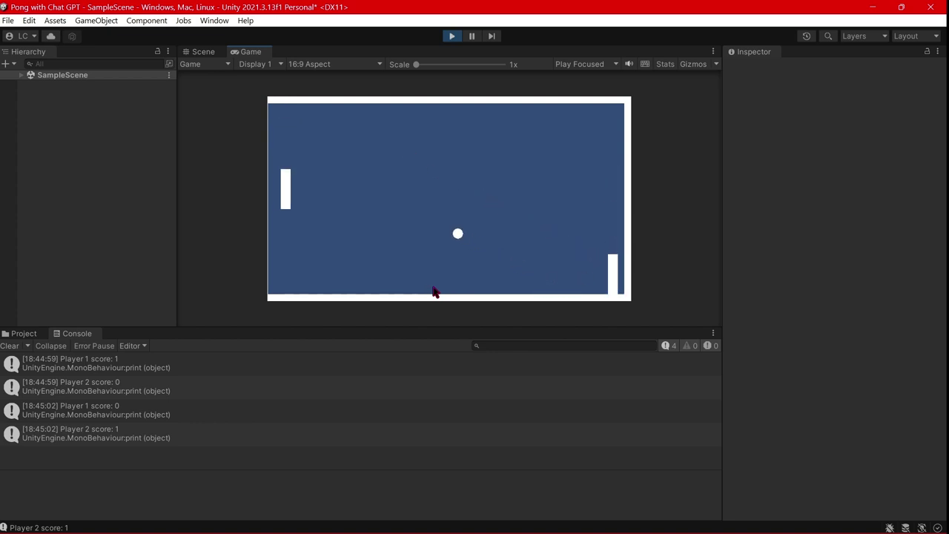
key("w")
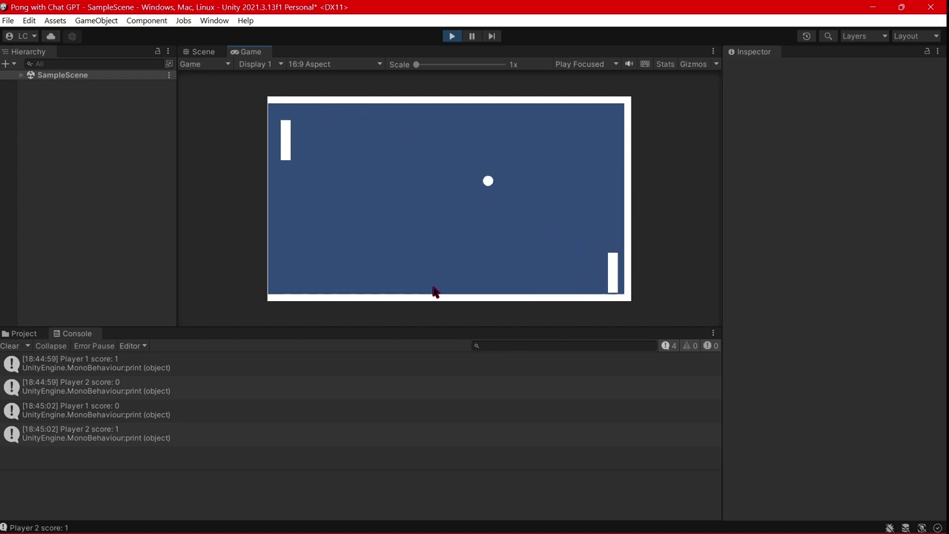
key("Up")
key("Down")
key("s")
key("w")
key("s")
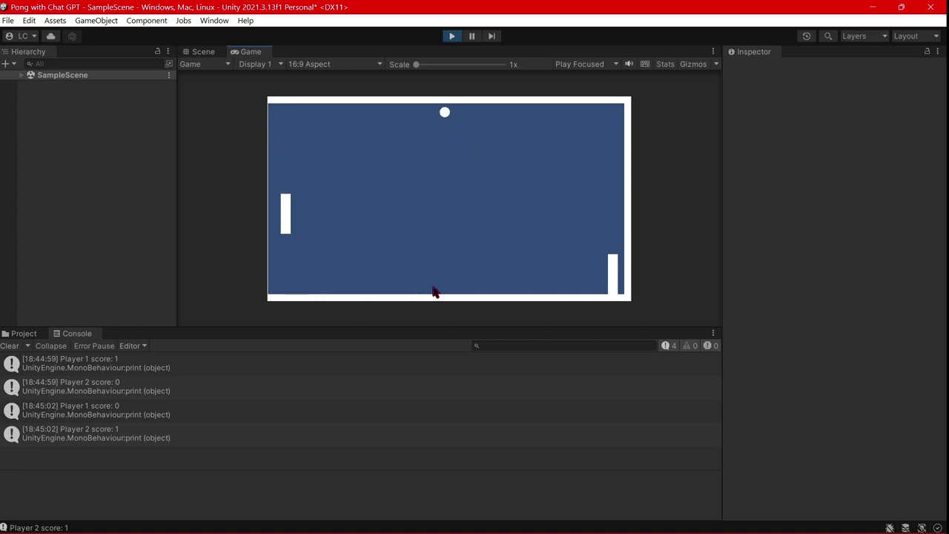
key("w")
key("s")
Keep blocking with the left paddle after the reset, then stop play mode with Ctrl+P
key("s")
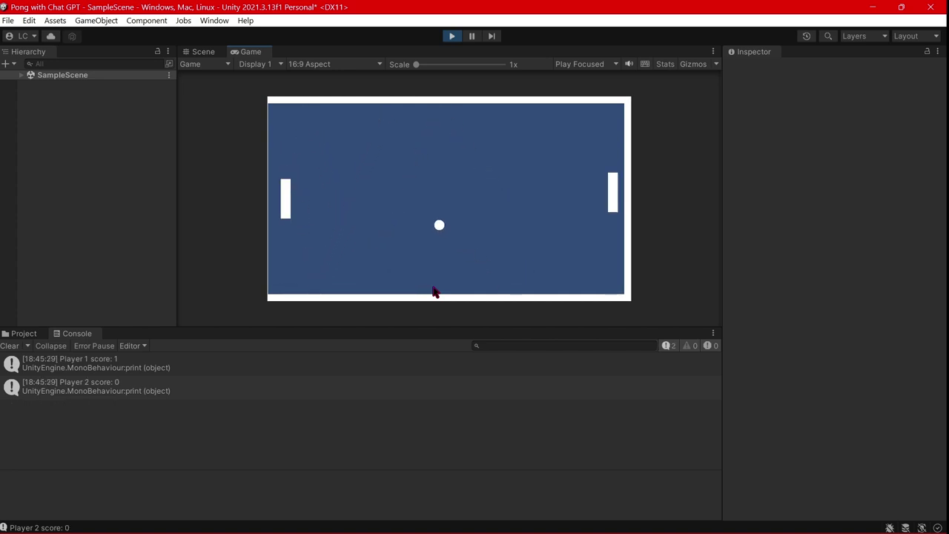
key("w")
key("s")
key("w")
key("s")
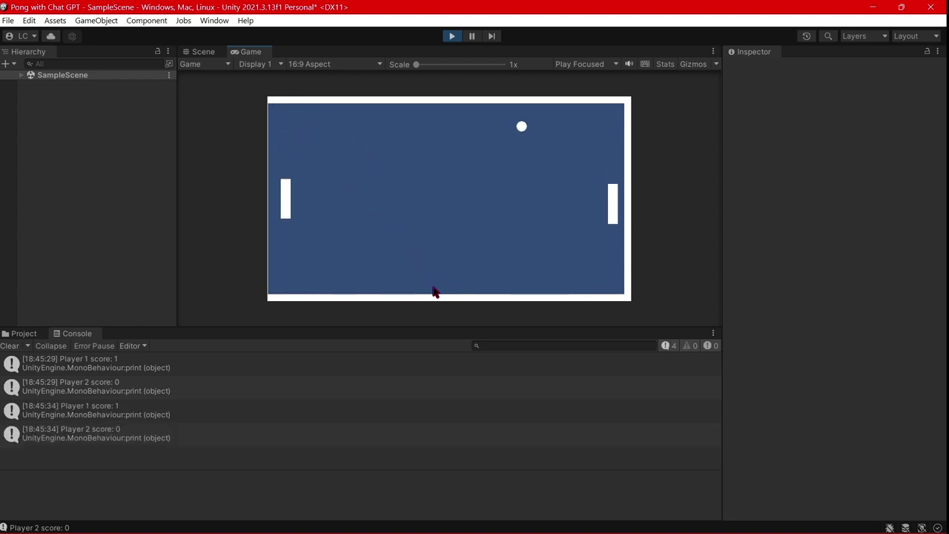
key("s")
key("w")
key("w")
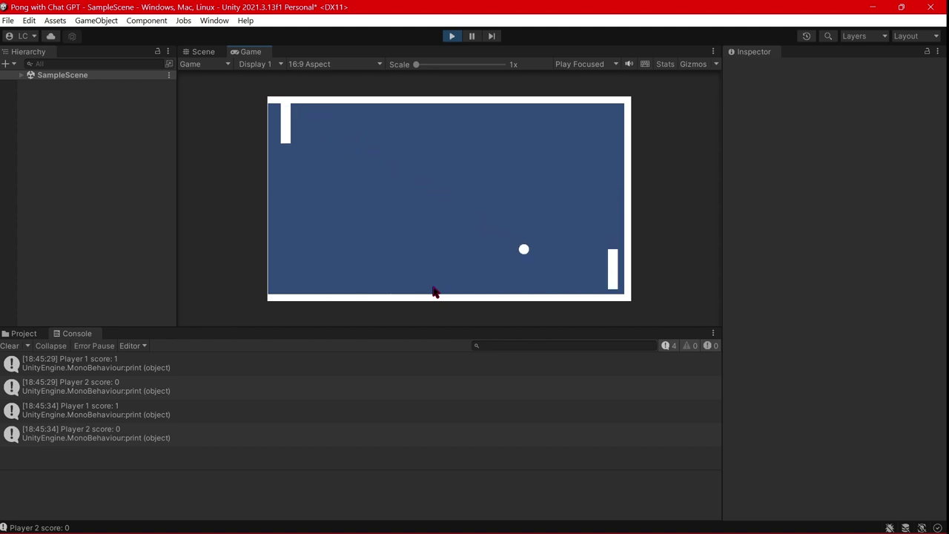
key("s")
key("s")
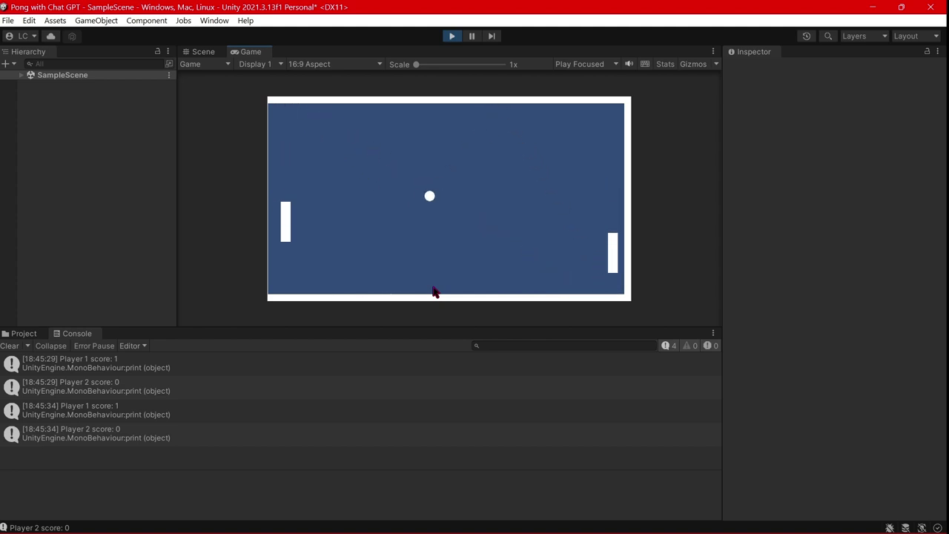
key("s")
key("w")
key("w")
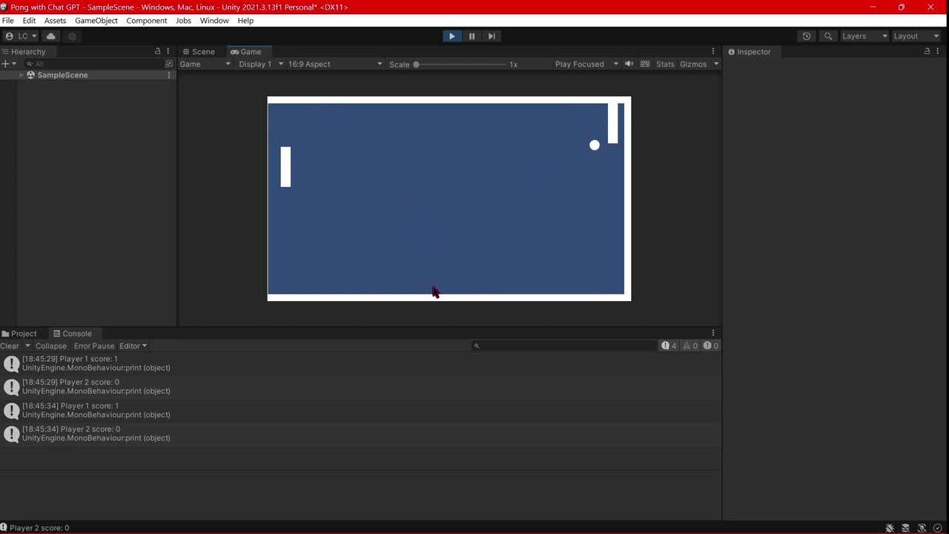
key("s")
key("w")
key("w")
key("s")
key("ctrl+p")
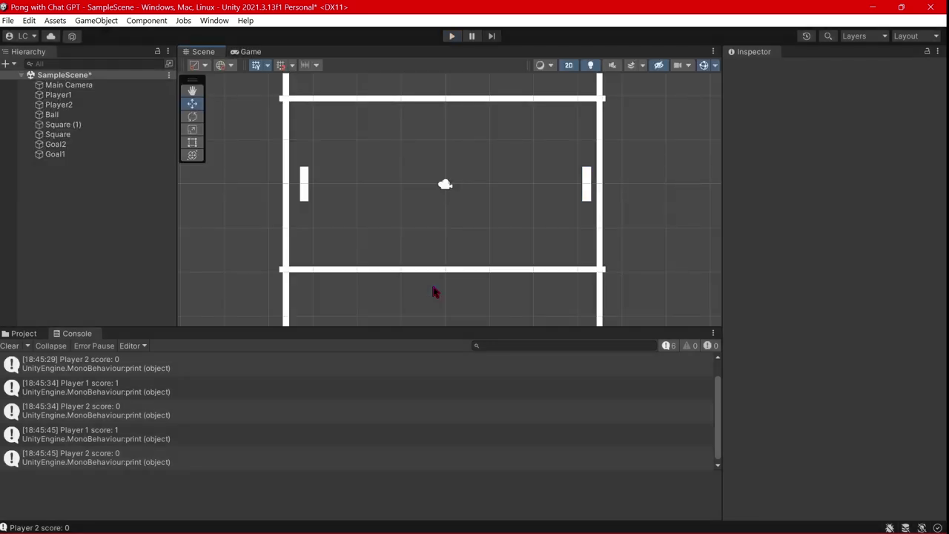